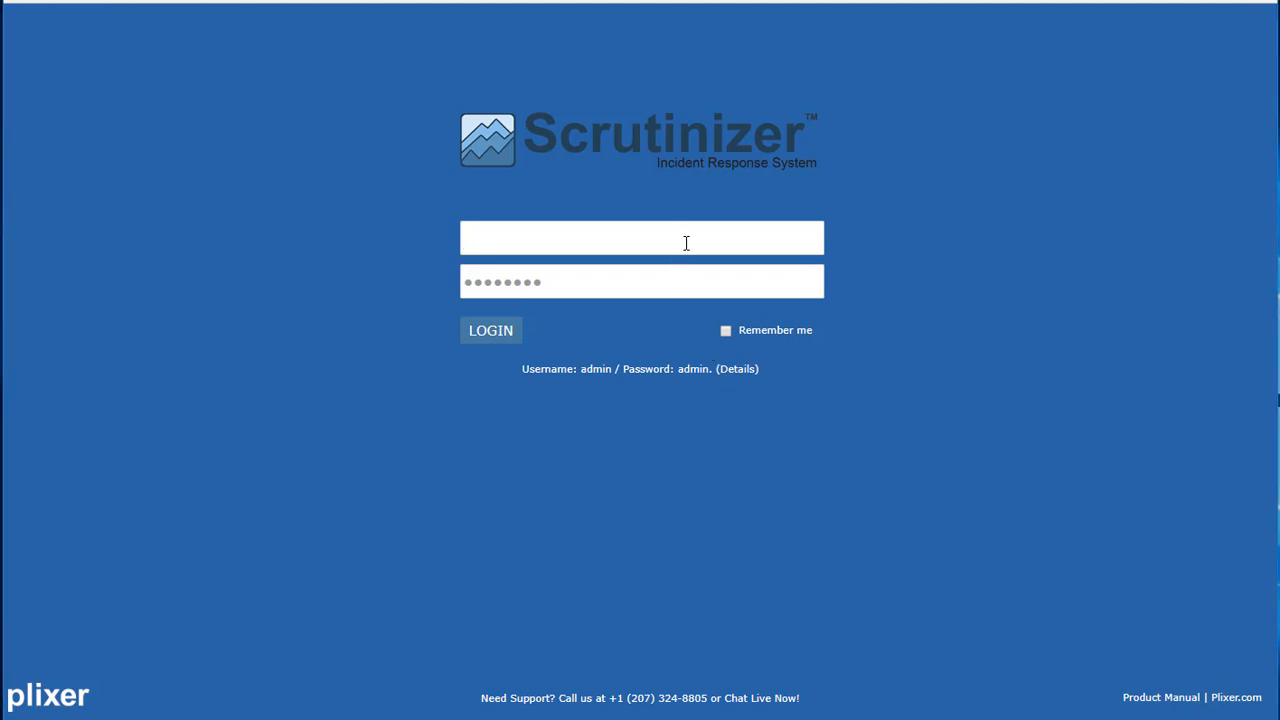
Log in to Scrutinizer with the administrator username and password
{"action": "key", "text": "Tab"}
{"action": "type", "text": "admin"}
{"action": "key", "text": "Return"}
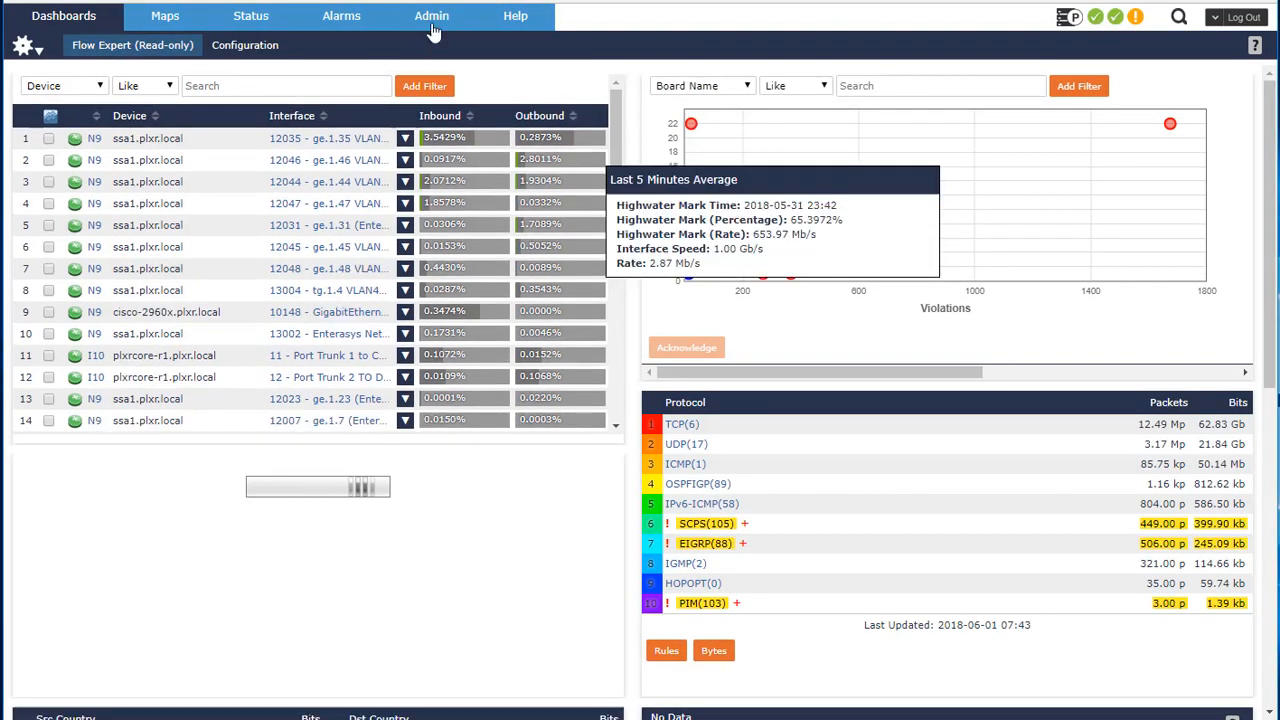
Open the Admin users list and review the user group memberships of users marc and mike
{"action": "left_click", "coordinate": [432, 28]}
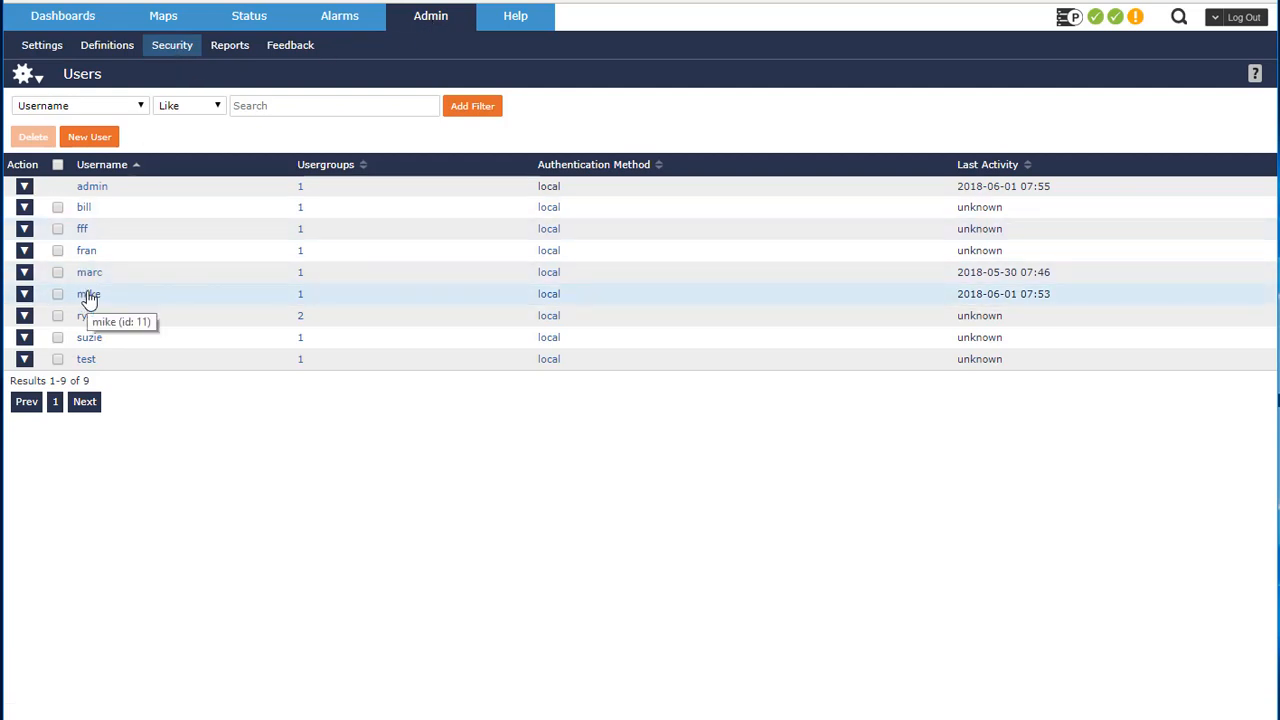
{"action": "left_click", "coordinate": [88, 276]}
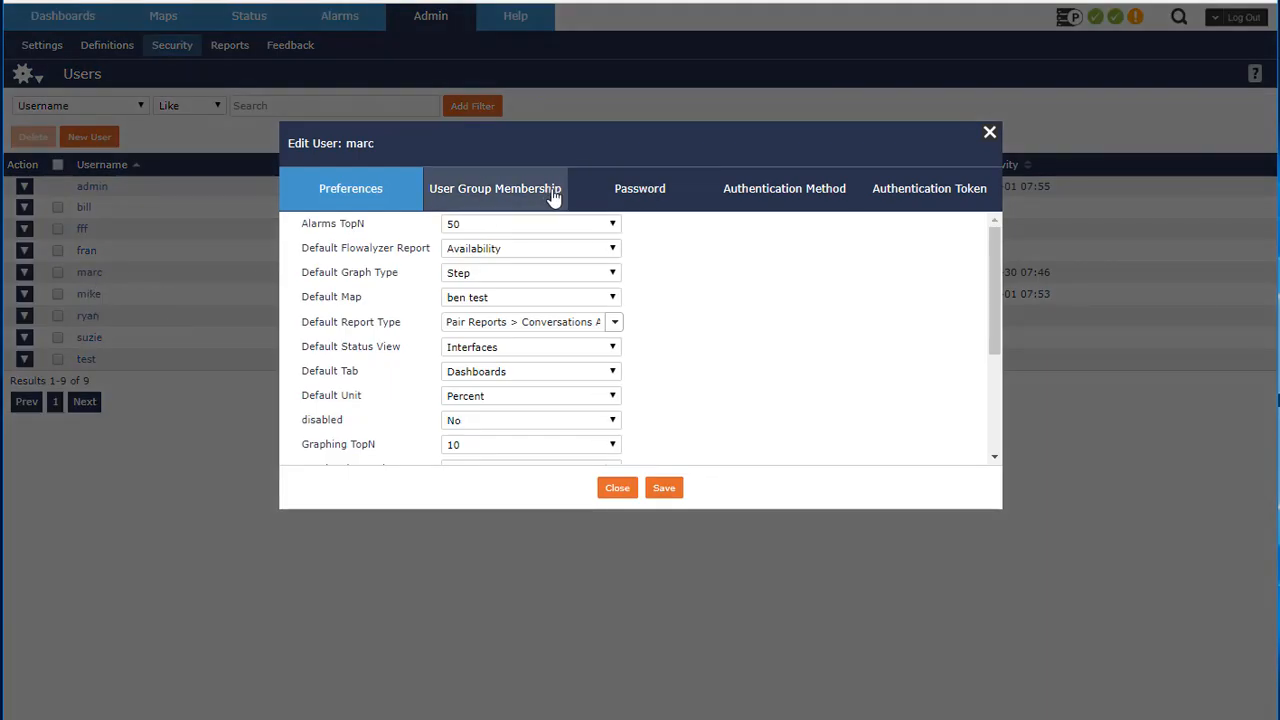
{"action": "left_click", "coordinate": [552, 194]}
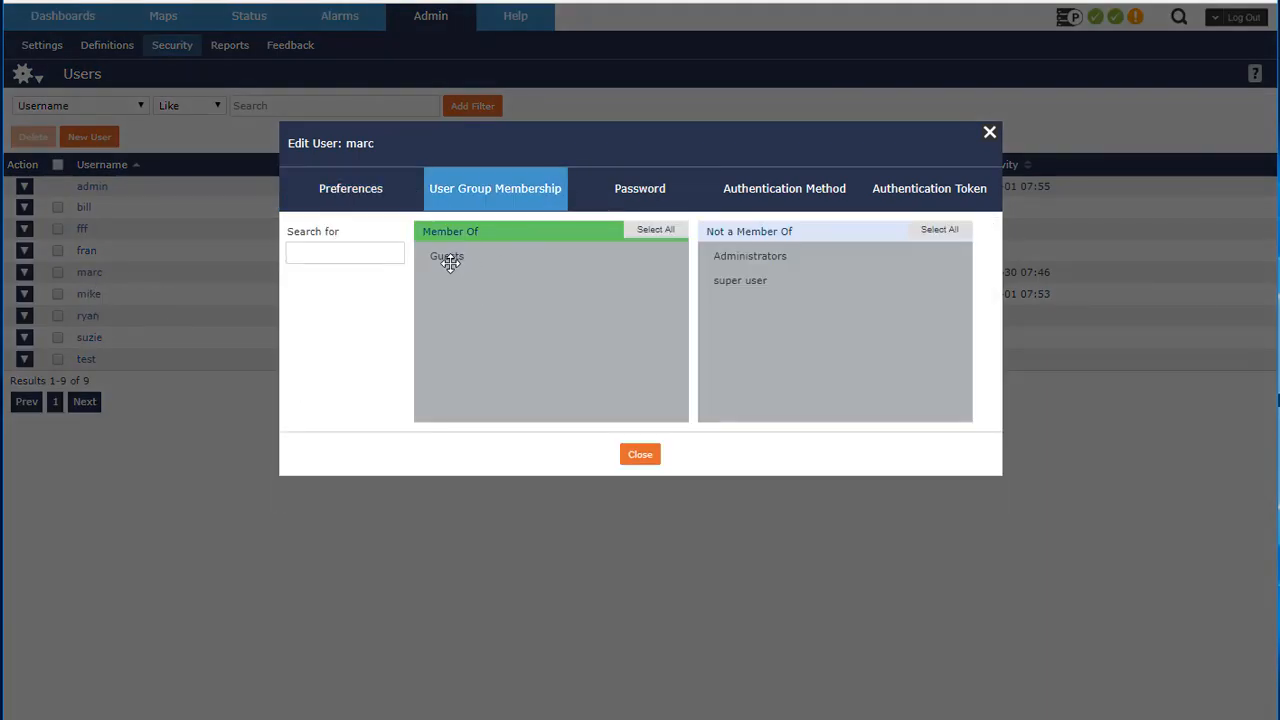
{"action": "left_click", "coordinate": [640, 455]}
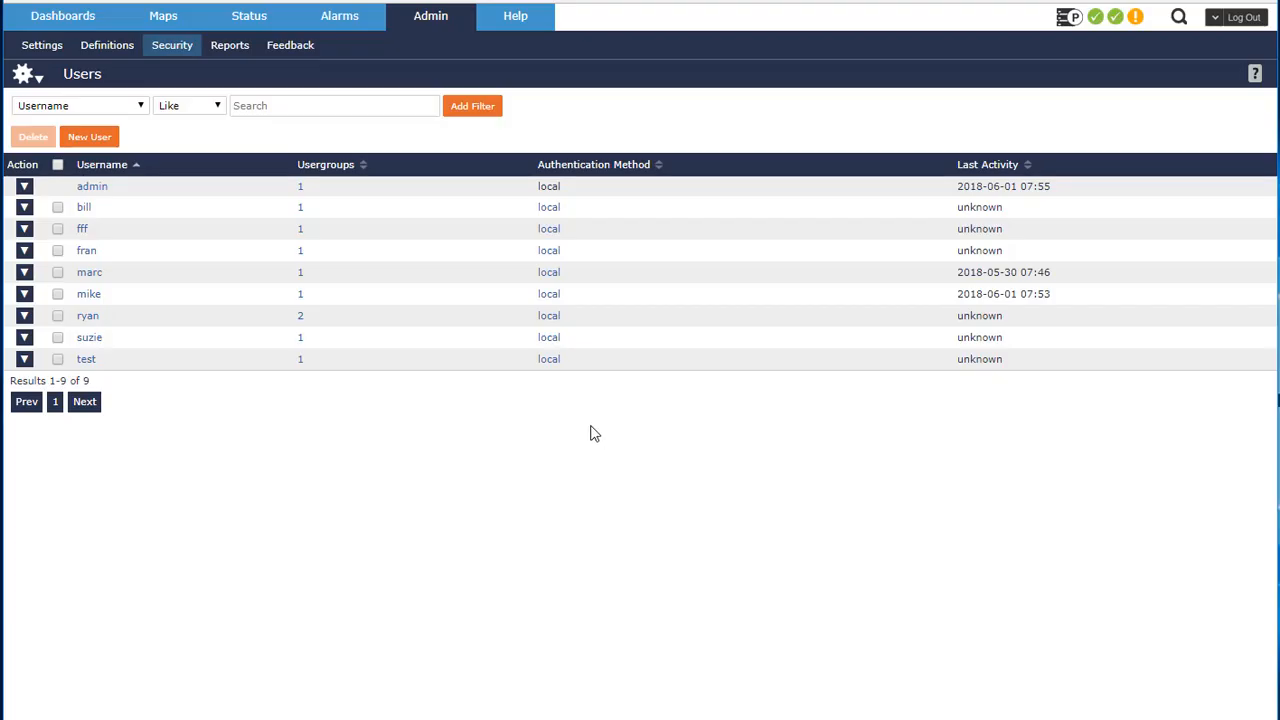
{"action": "left_click", "coordinate": [89, 293]}
{"action": "left_click", "coordinate": [557, 203]}
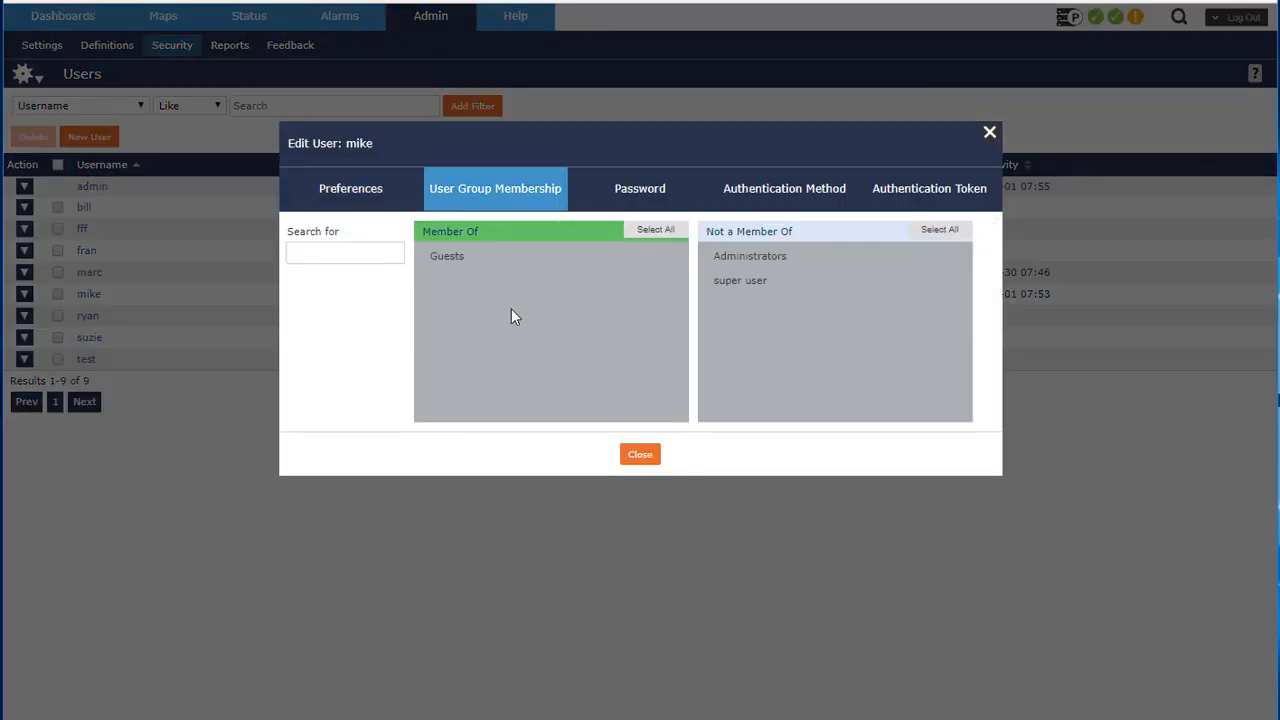
{"action": "left_click_drag", "start_coordinate": [386, 158], "coordinate": [353, 140]}
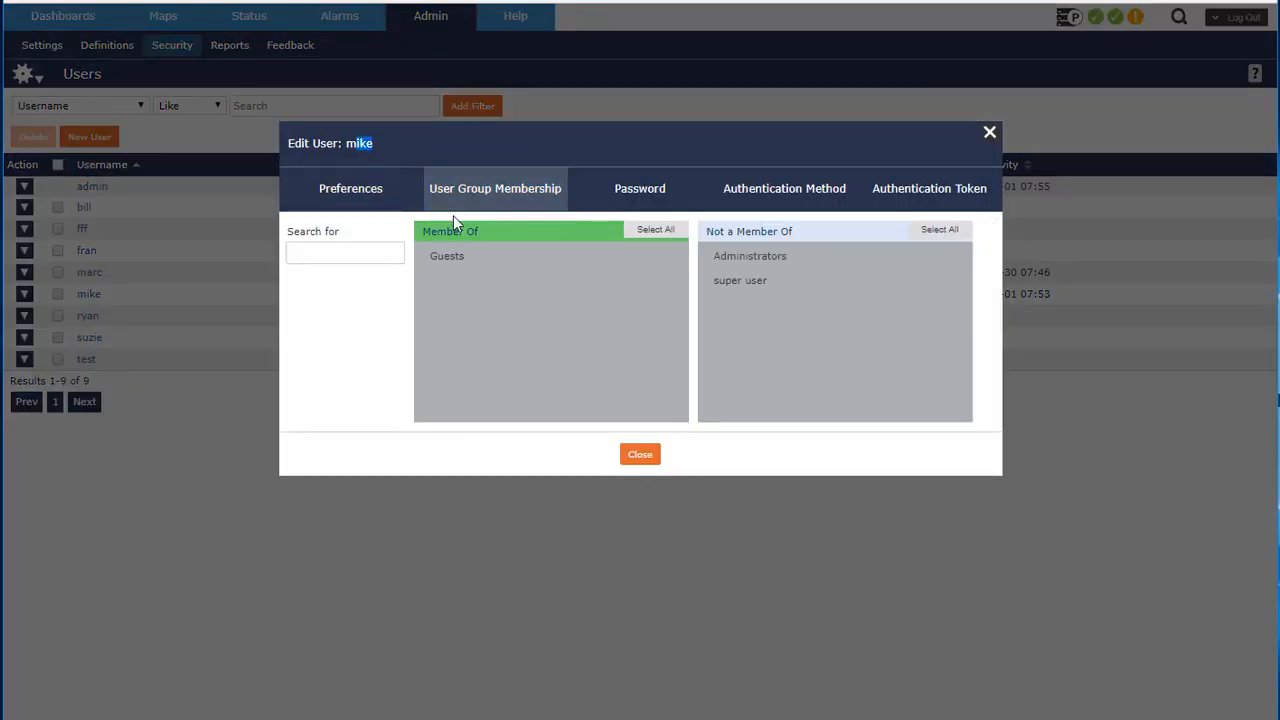
{"action": "left_click", "coordinate": [646, 460]}
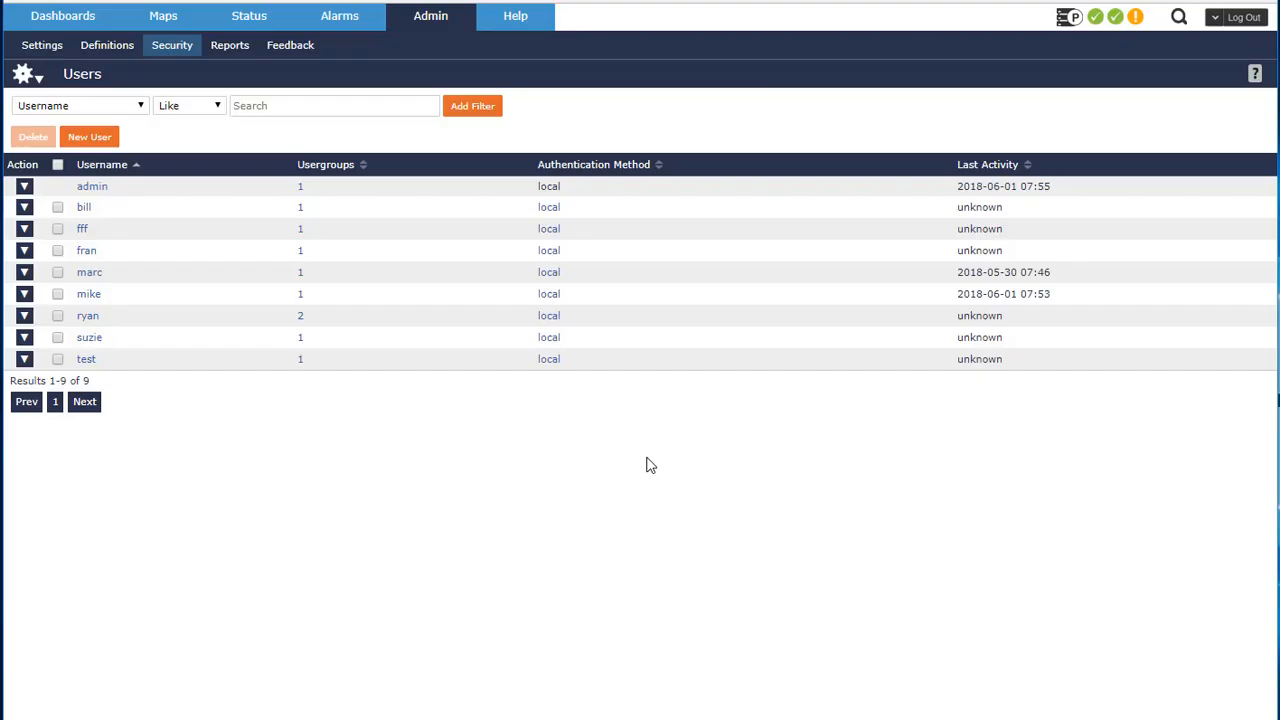
Log out and log back in as user mike
{"action": "left_click", "coordinate": [1248, 20]}
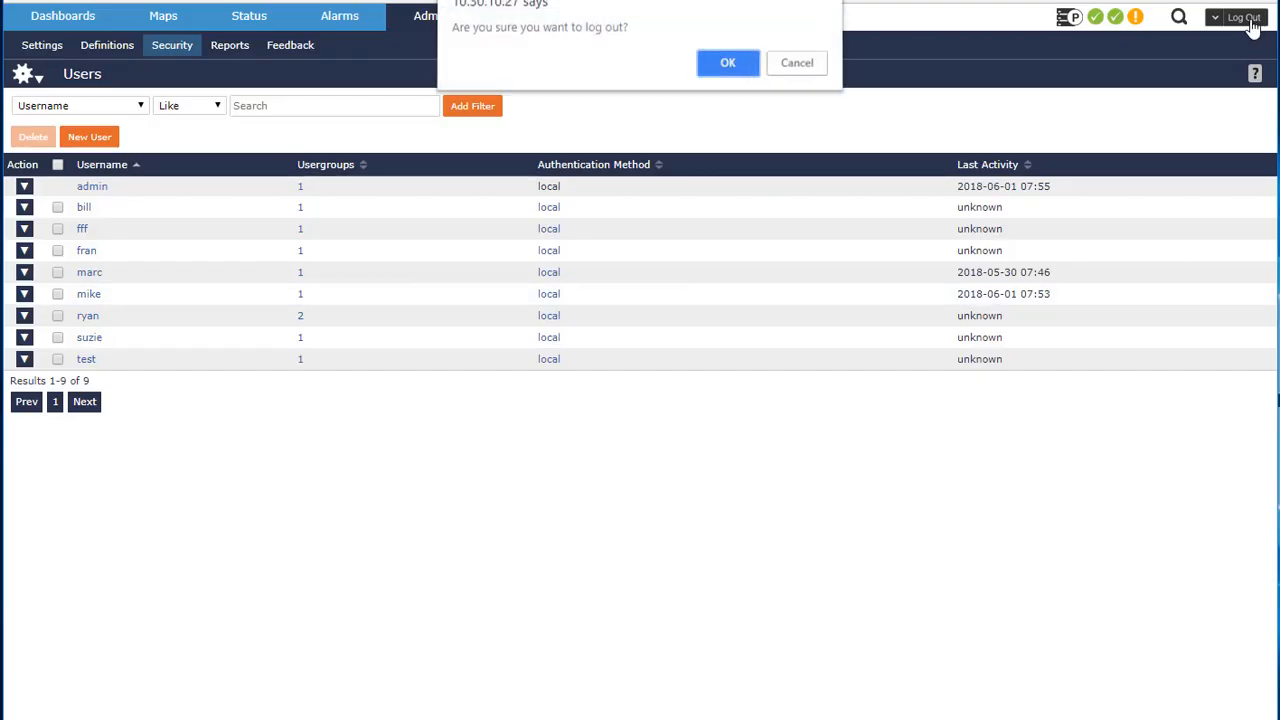
{"action": "left_click", "coordinate": [731, 68]}
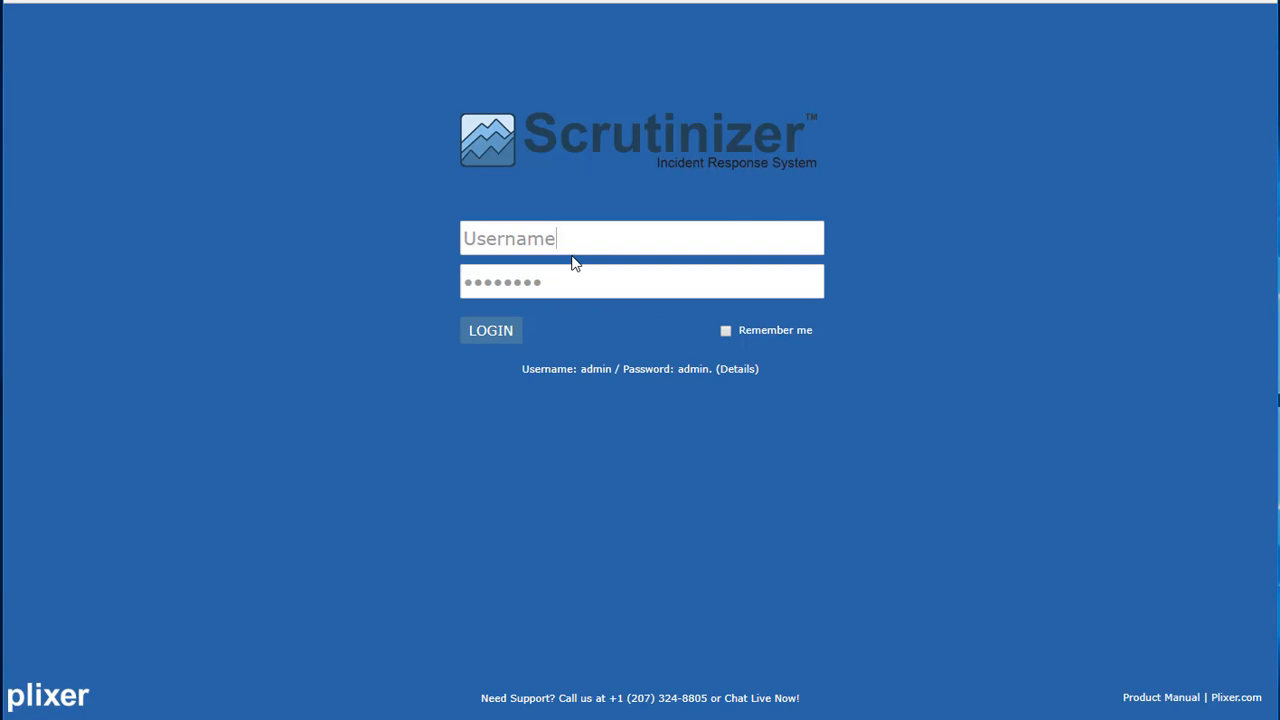
{"action": "type", "text": "mike"}
{"action": "key", "text": "Tab"}
{"action": "key", "text": "Return"}
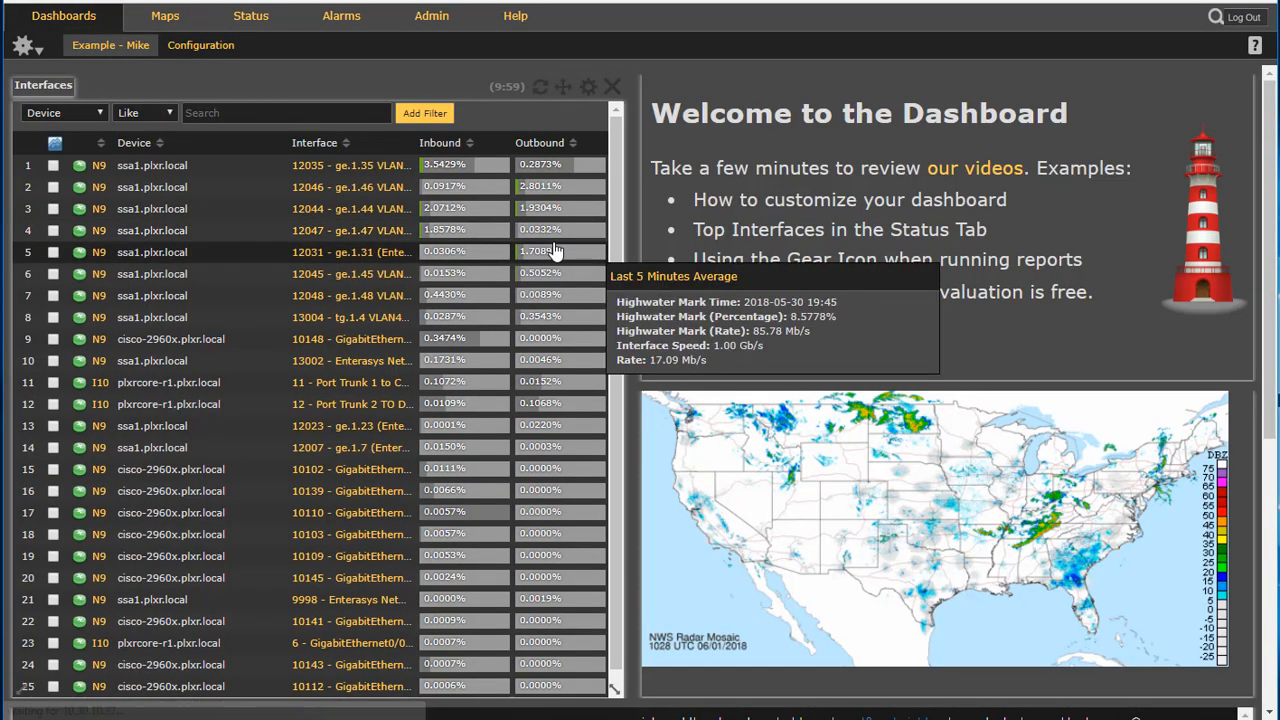
{"action": "scroll", "coordinate": [555, 250], "scroll_direction": "down", "scroll_amount": 1}
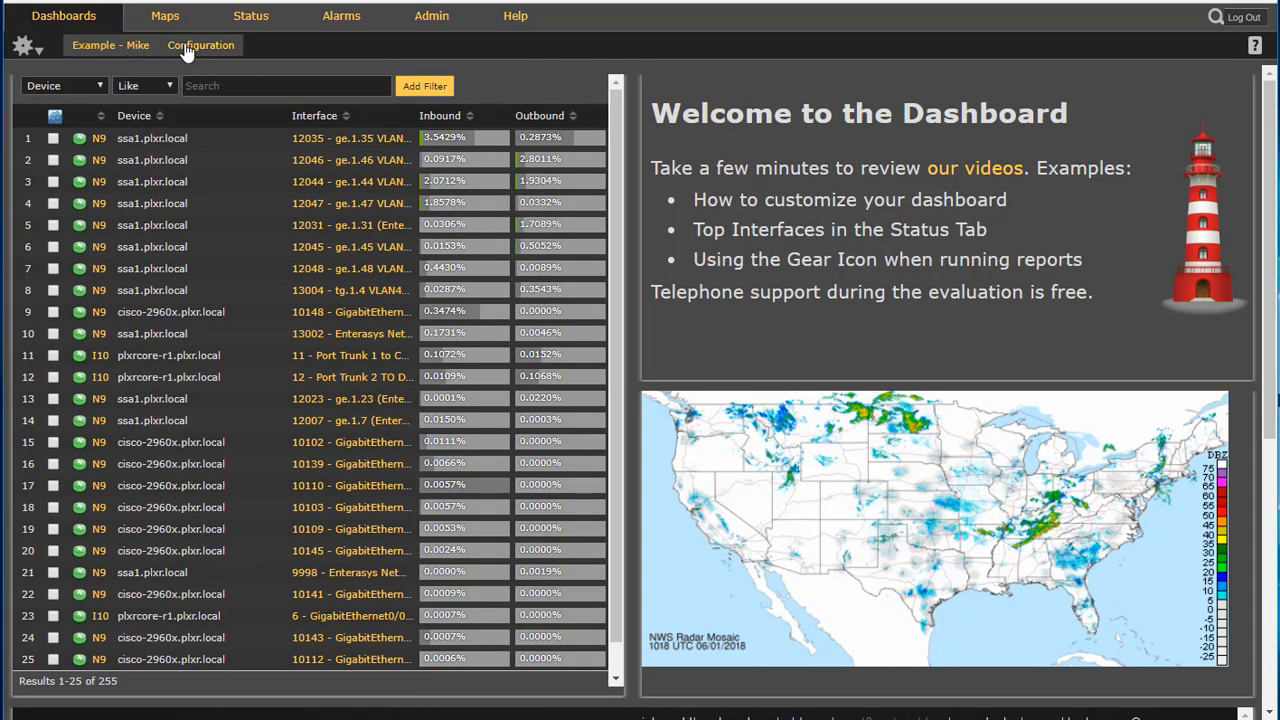
{"action": "left_click", "coordinate": [105, 47]}
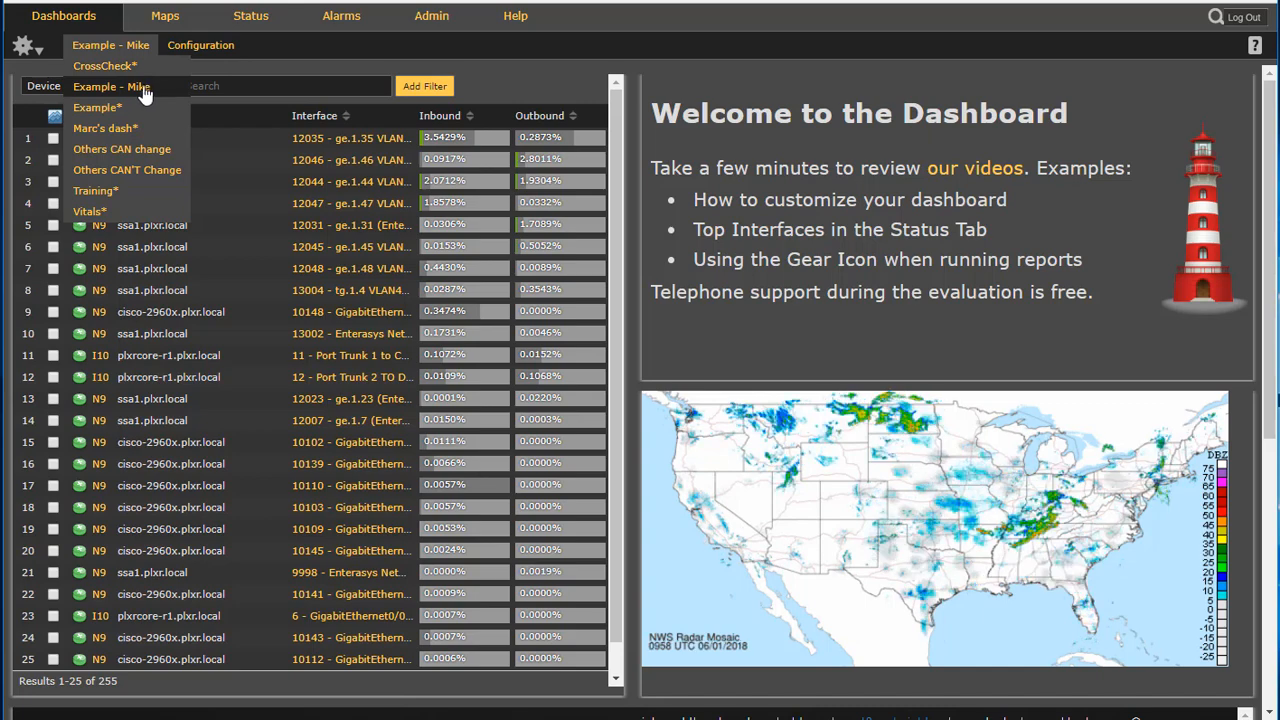
{"action": "left_click", "coordinate": [137, 90]}
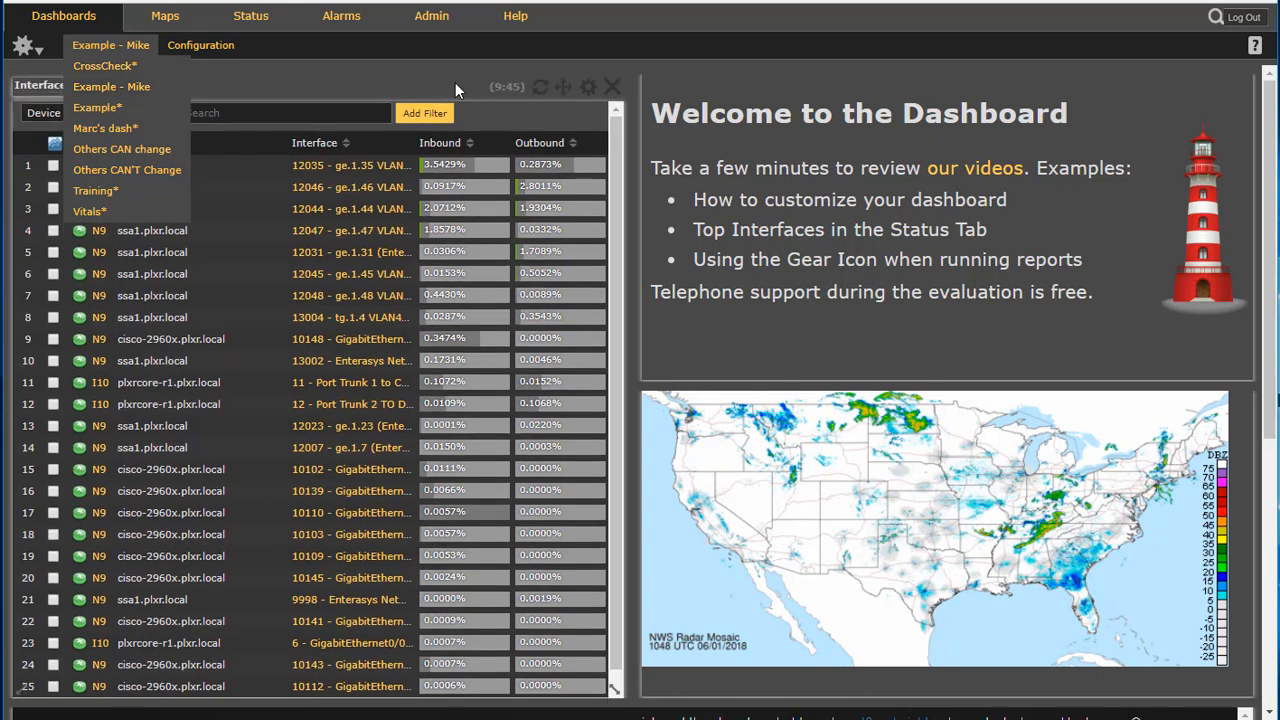
{"action": "left_click_drag", "start_coordinate": [565, 86], "coordinate": [490, 86]}
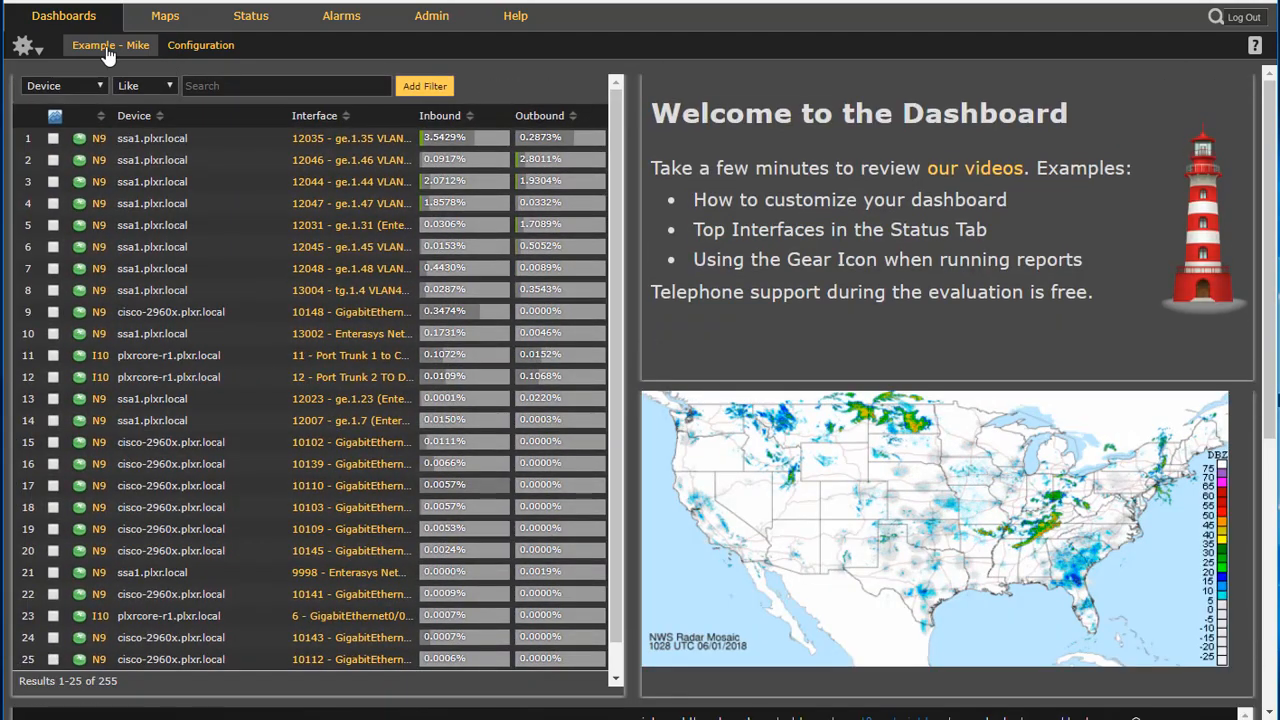
Switch to the CrossCheck dashboard and then to Marc's dash
{"action": "left_click", "coordinate": [108, 50]}
{"action": "left_click", "coordinate": [113, 65]}
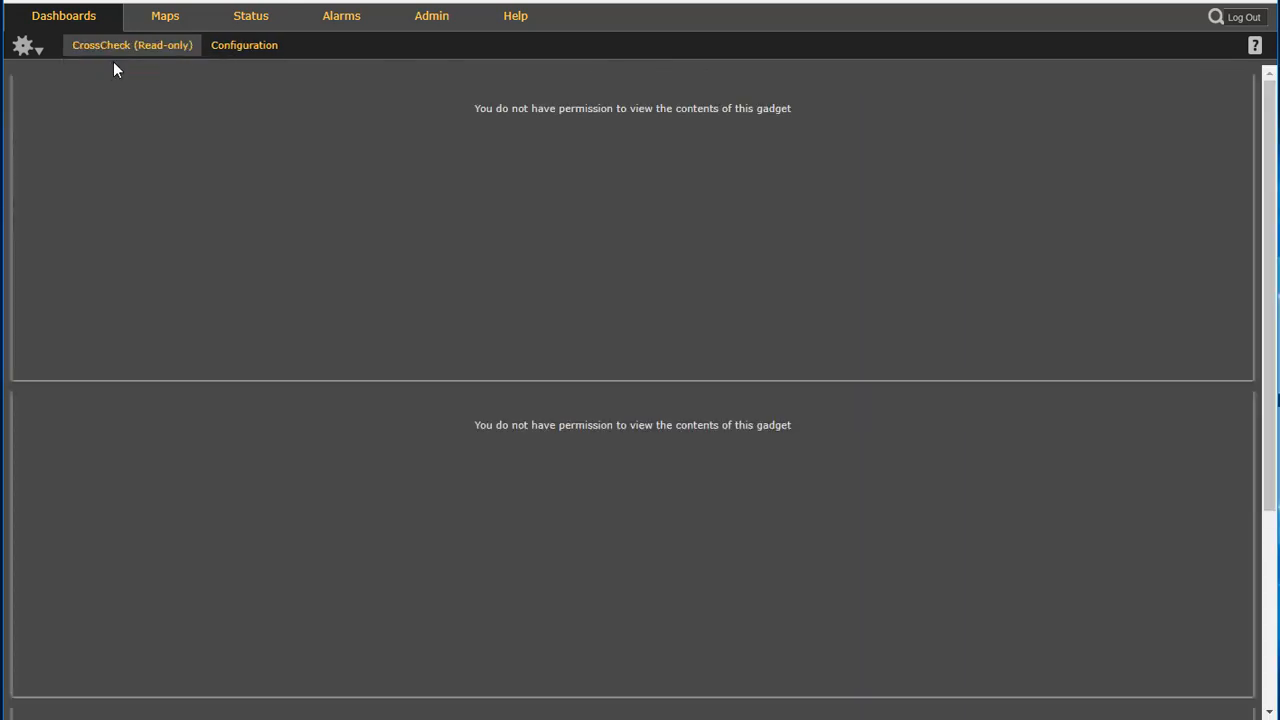
{"action": "left_click", "coordinate": [180, 60]}
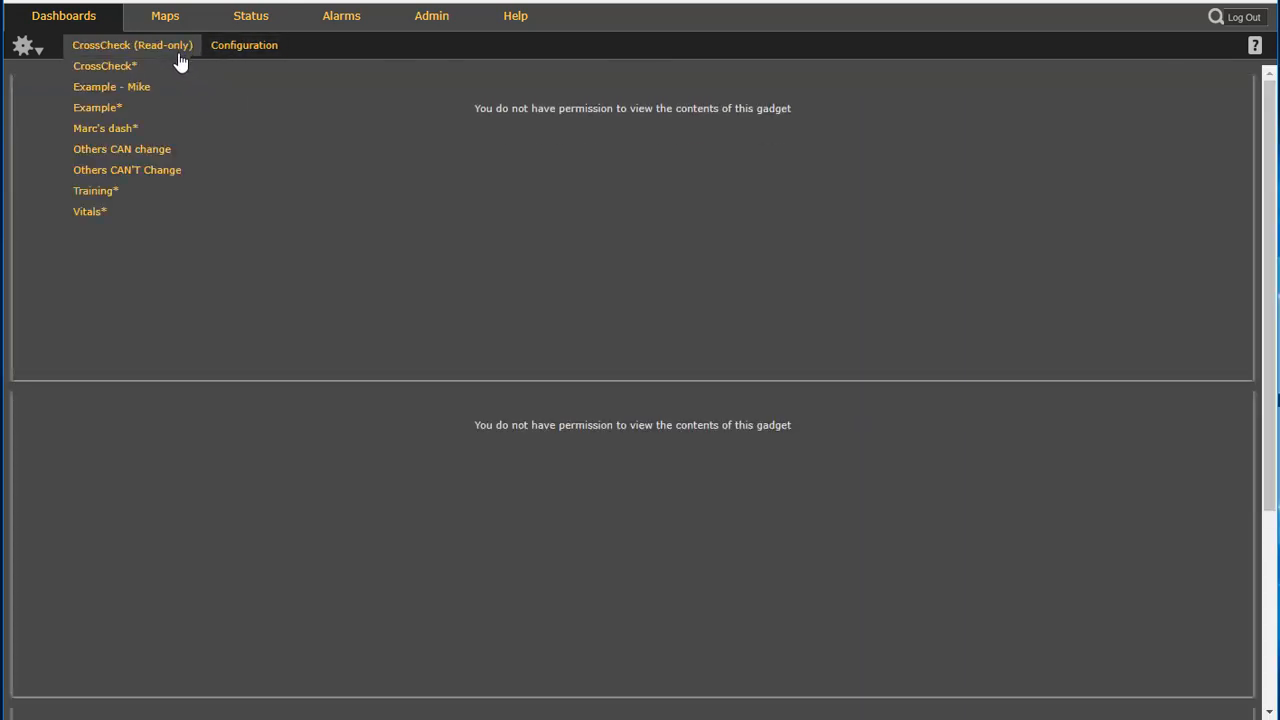
{"action": "left_click", "coordinate": [134, 128]}
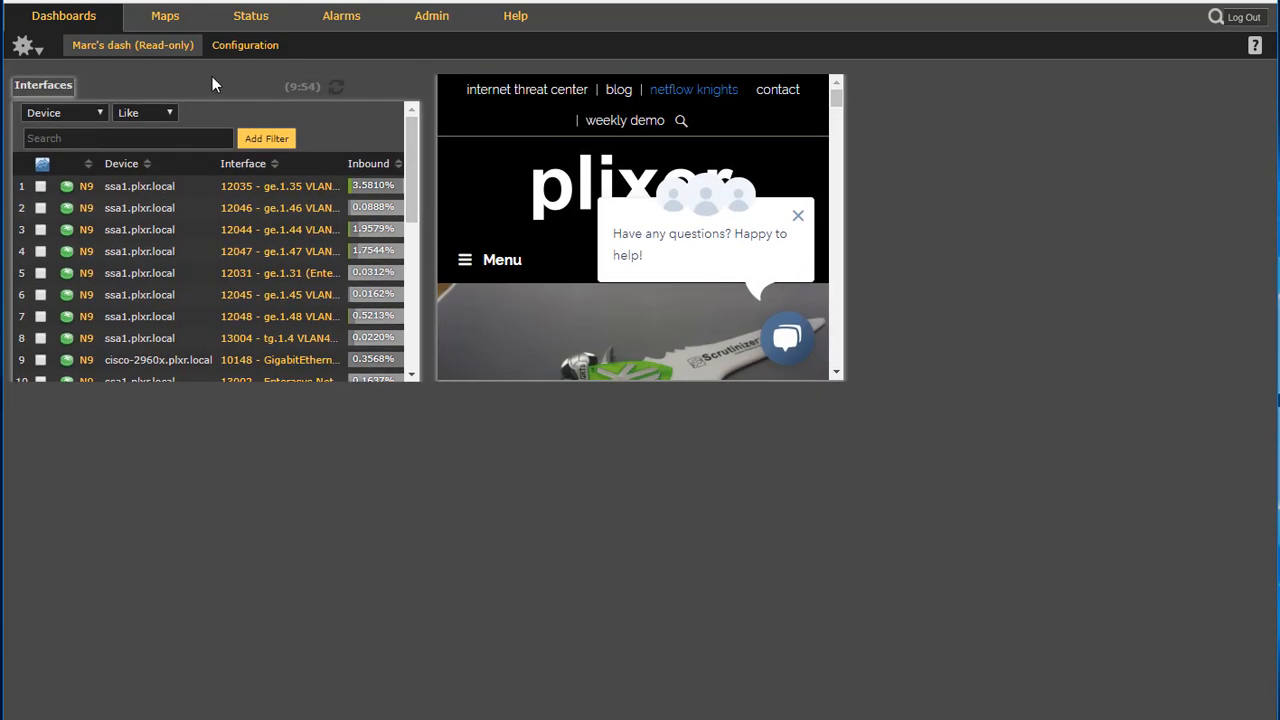
{"action": "left_click", "coordinate": [127, 50]}
{"action": "left_click", "coordinate": [137, 66]}
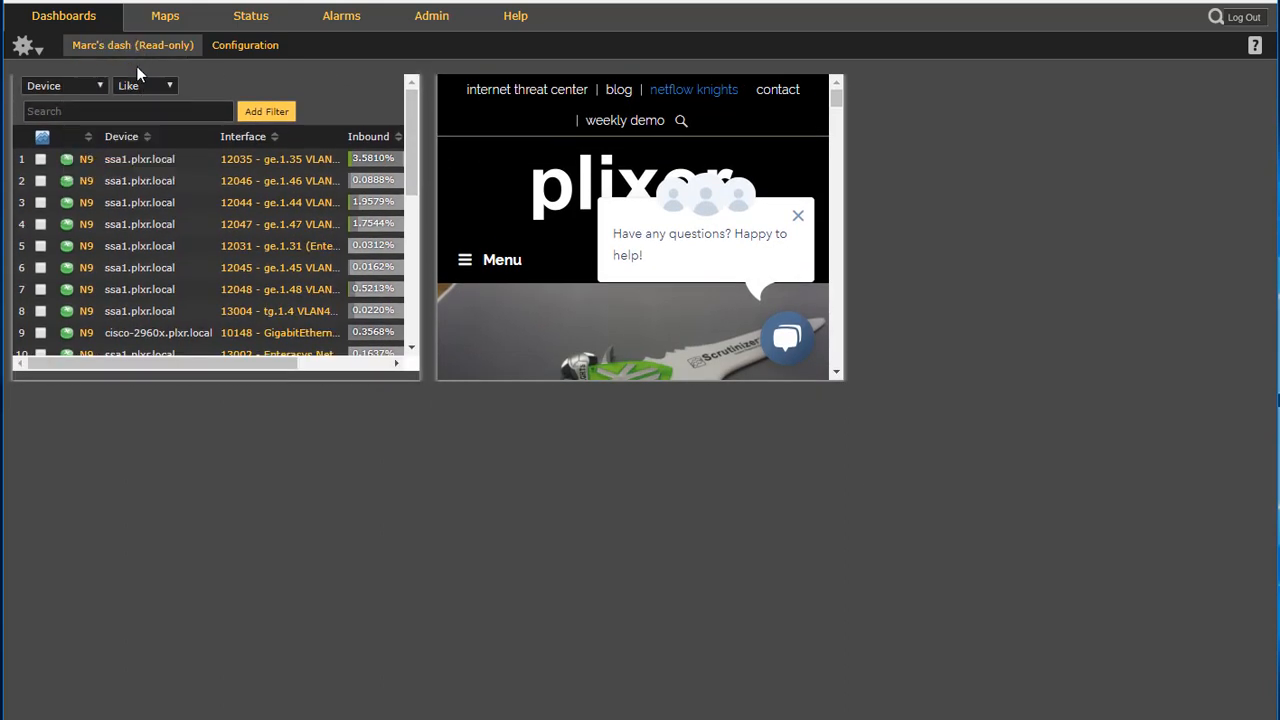
{"action": "left_click", "coordinate": [148, 45]}
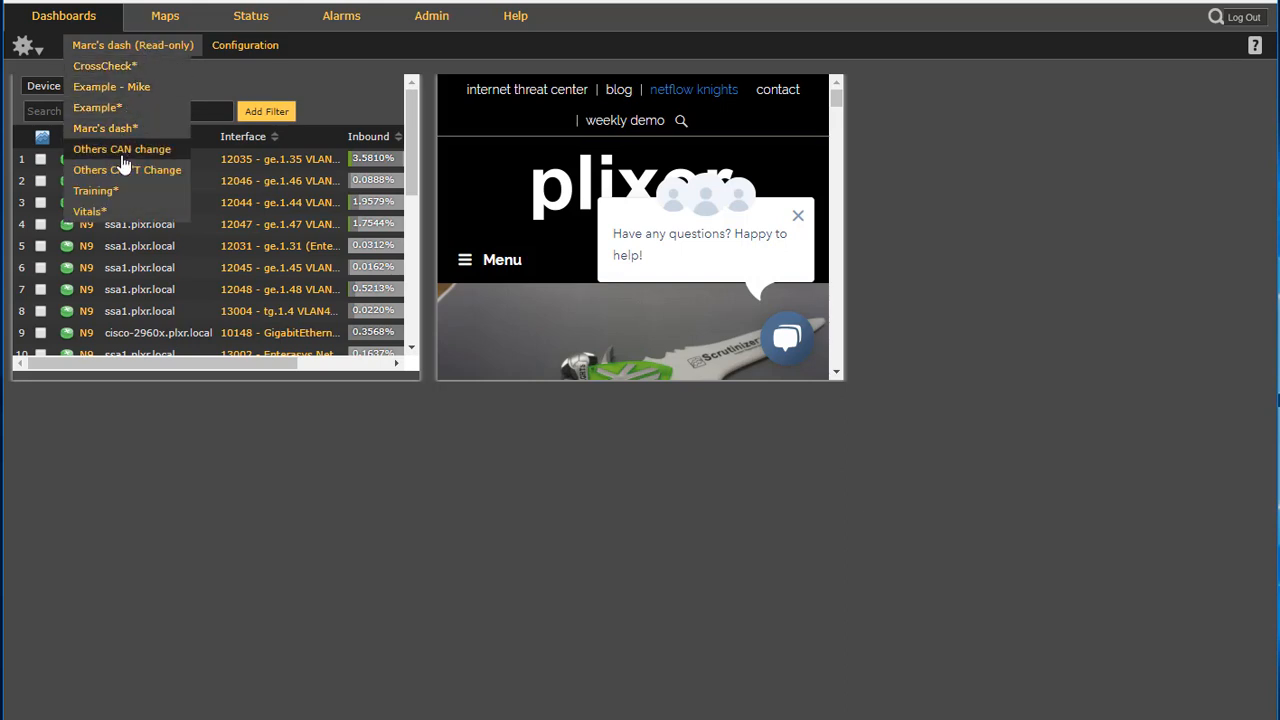
{"action": "left_click", "coordinate": [237, 48]}
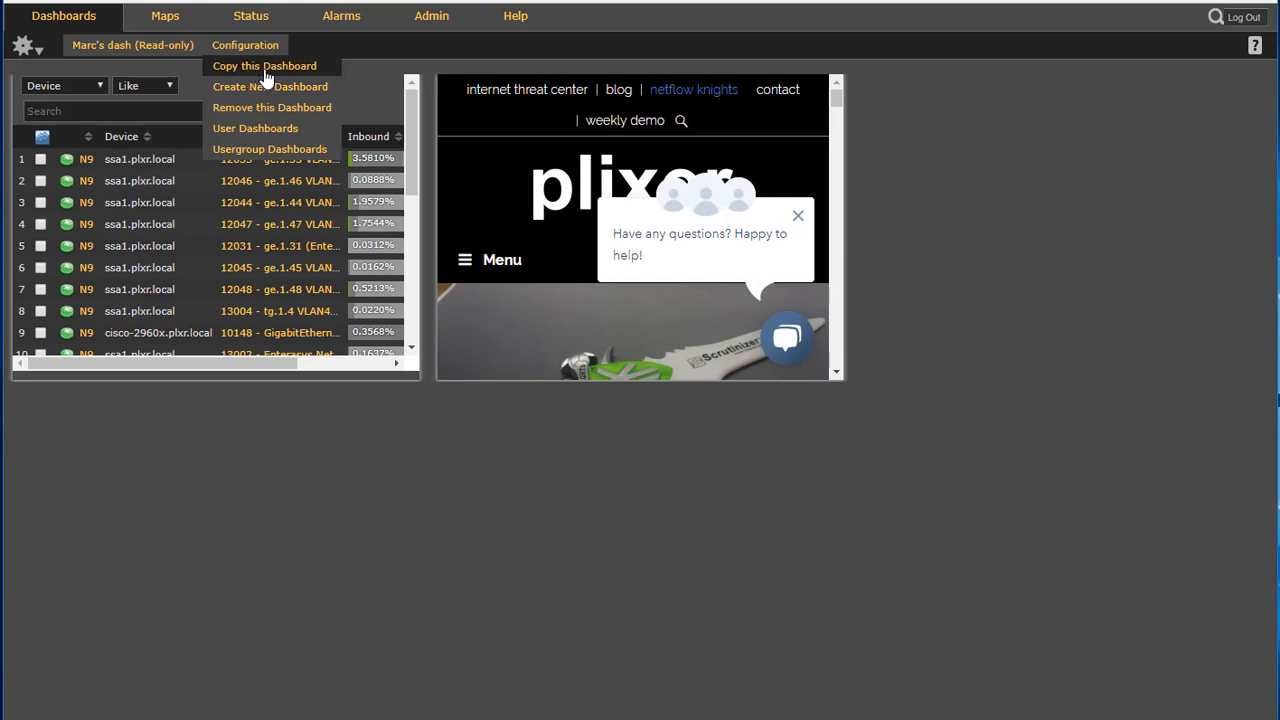
{"action": "left_click", "coordinate": [296, 67]}
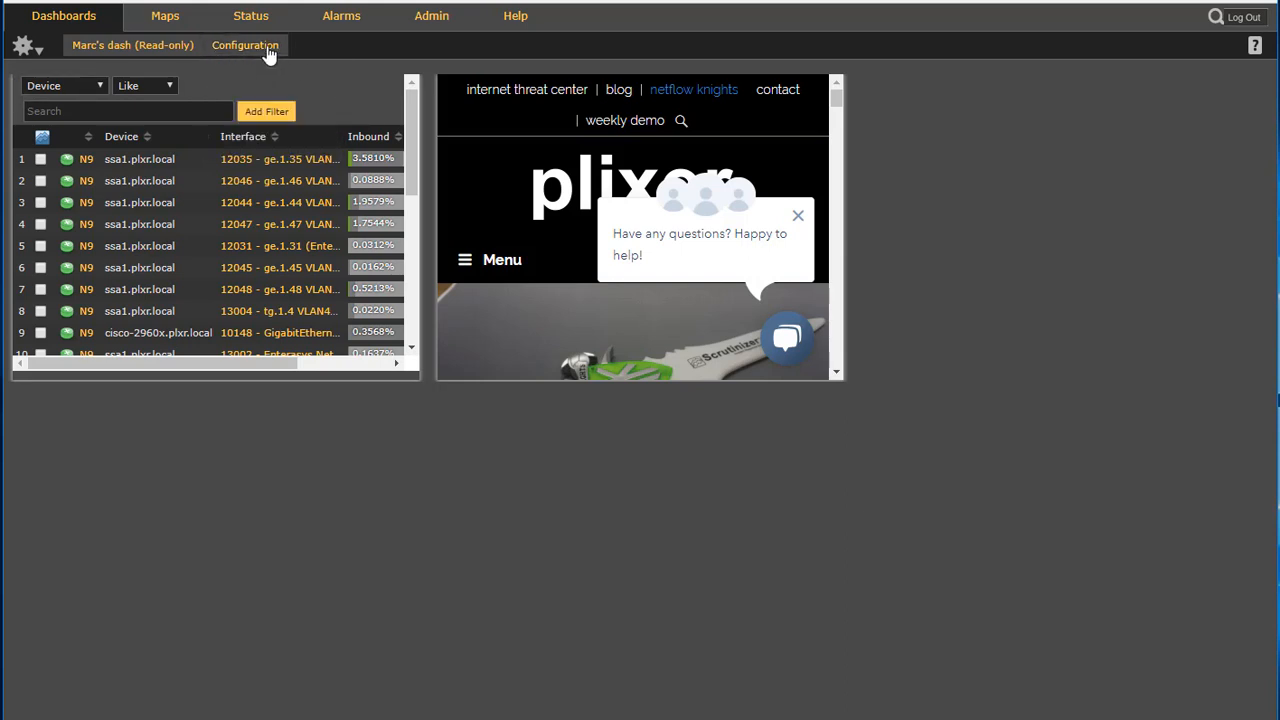
{"action": "left_click", "coordinate": [266, 48]}
{"action": "left_click", "coordinate": [266, 77]}
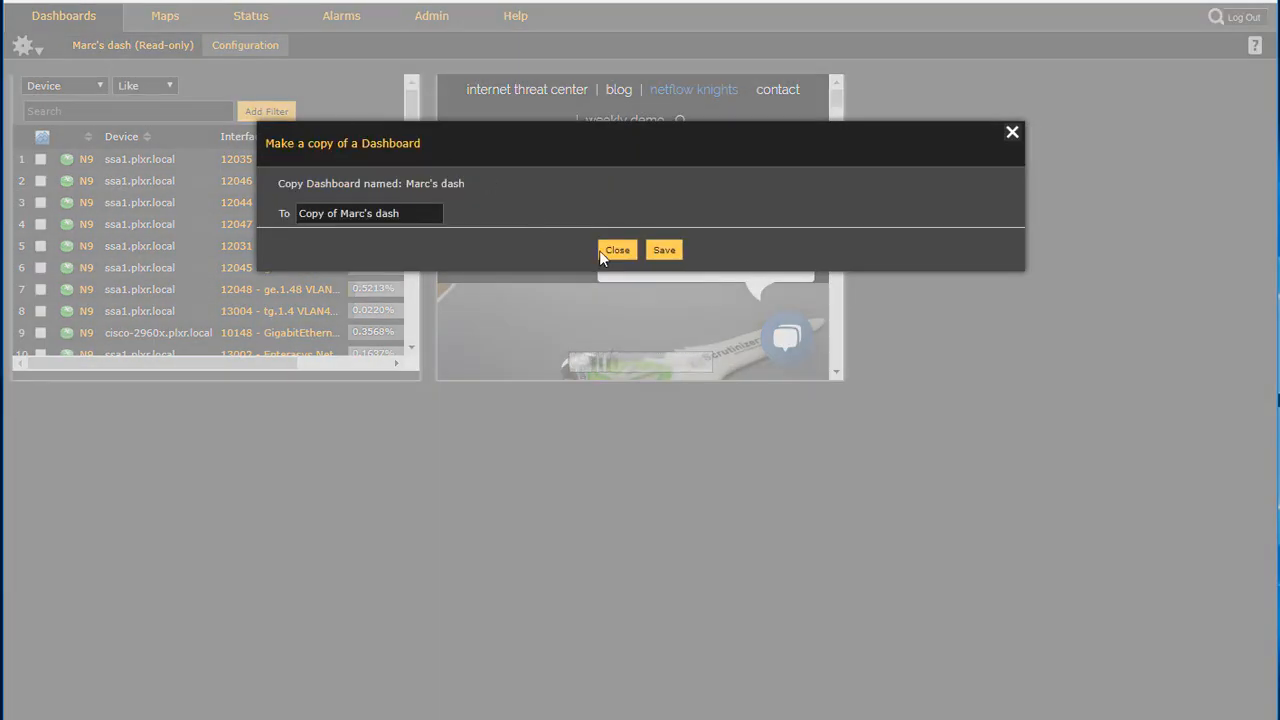
{"action": "left_click", "coordinate": [632, 252]}
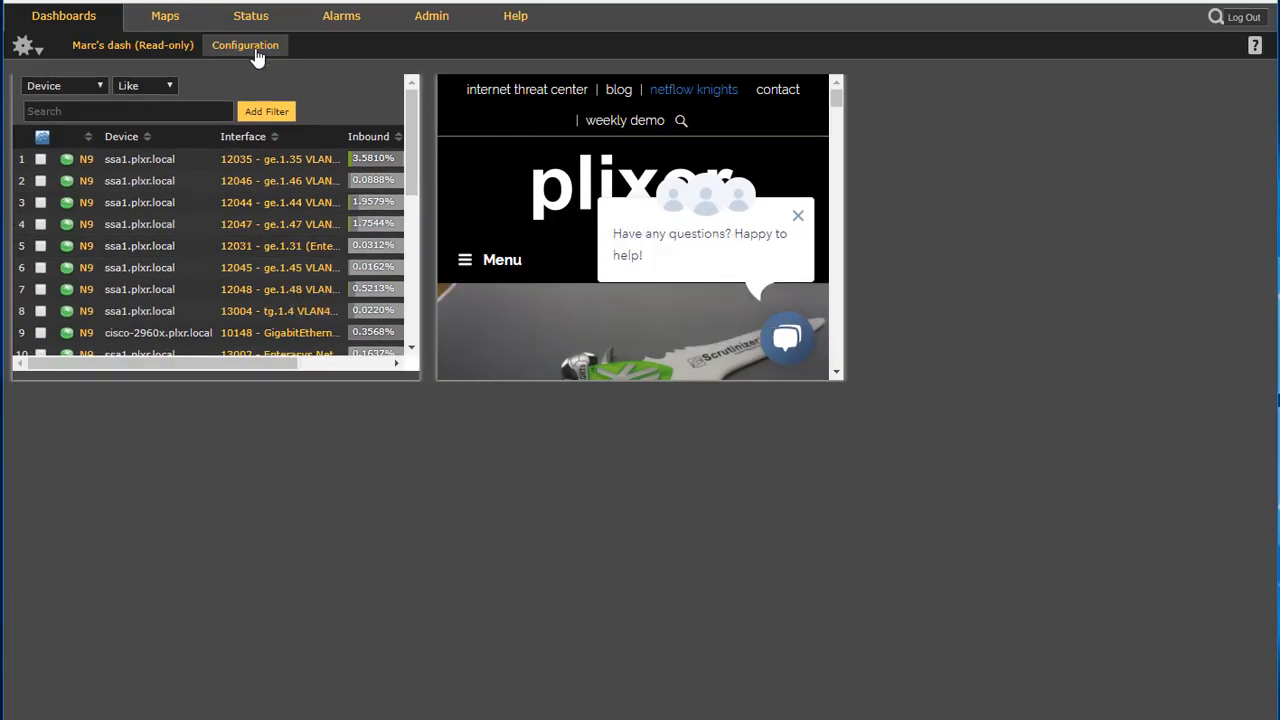
Create a new read-only dashboard named sdsdsd and add the NetFlow Knights! and NOAA Weather gadgets
{"action": "left_click", "coordinate": [256, 50]}
{"action": "left_click", "coordinate": [256, 87]}
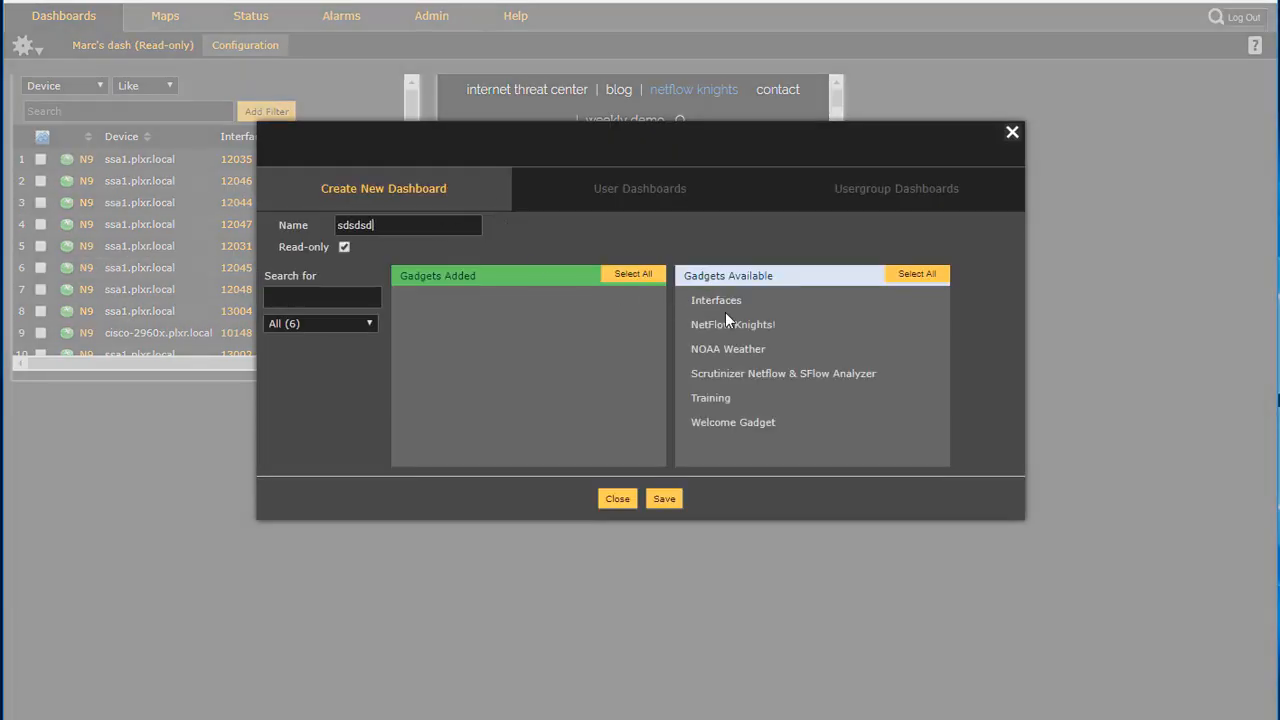
{"action": "left_click", "coordinate": [728, 324]}
{"action": "left_click", "coordinate": [731, 348], "text": "ctrl"}
{"action": "left_click_drag", "start_coordinate": [731, 348], "coordinate": [388, 314]}
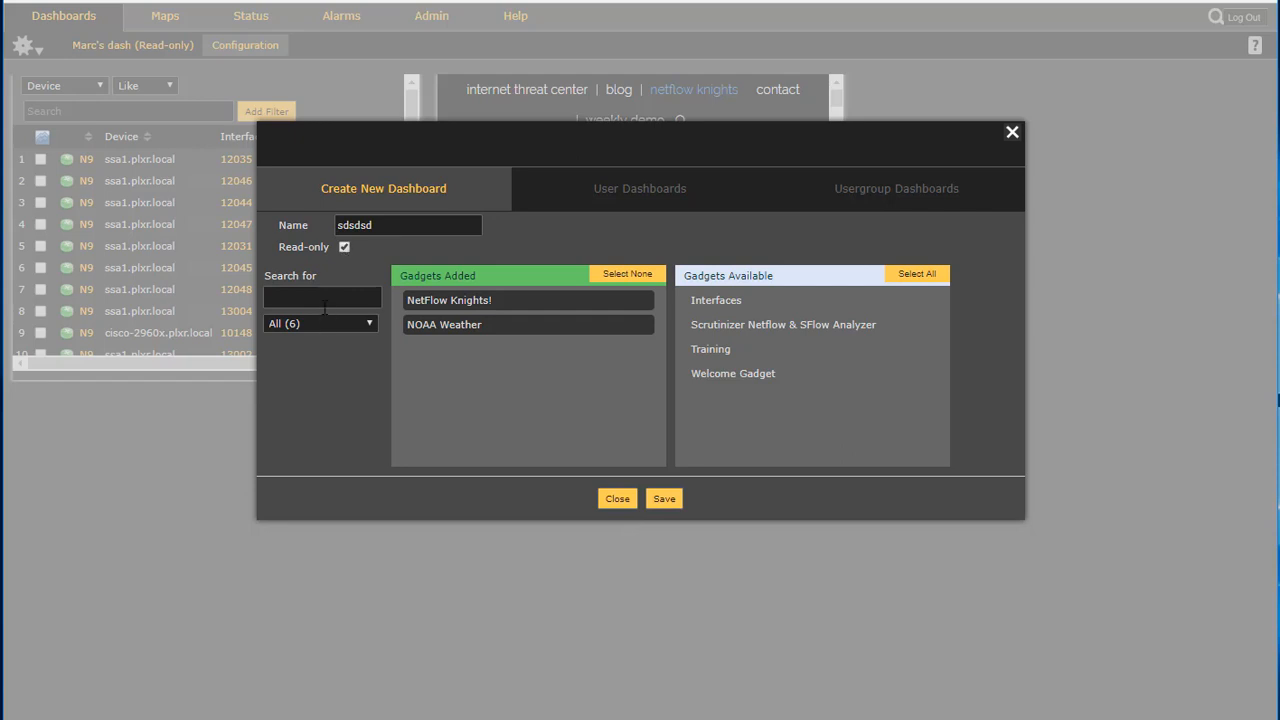
Search the available gadgets for inter, add the Interfaces gadget, and save the new dashboard
{"action": "type", "text": "inter"}
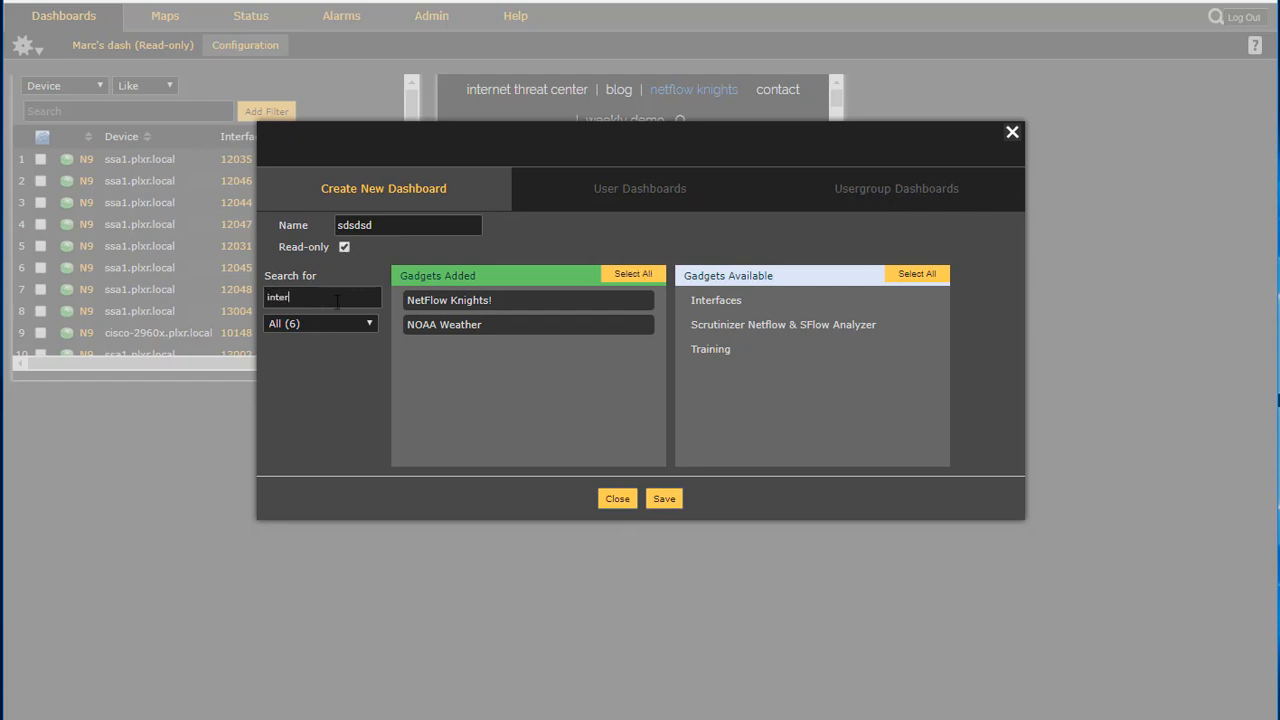
{"action": "left_click_drag", "start_coordinate": [707, 305], "coordinate": [531, 381]}
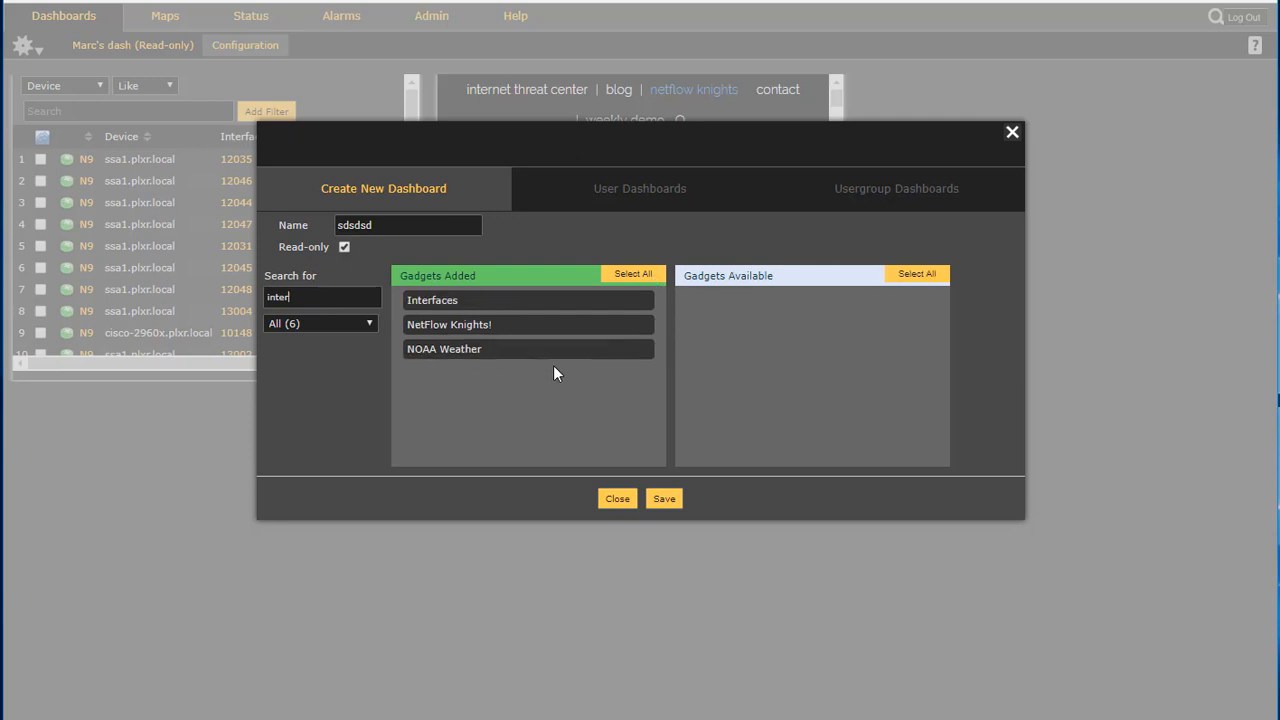
{"action": "left_click", "coordinate": [664, 498]}
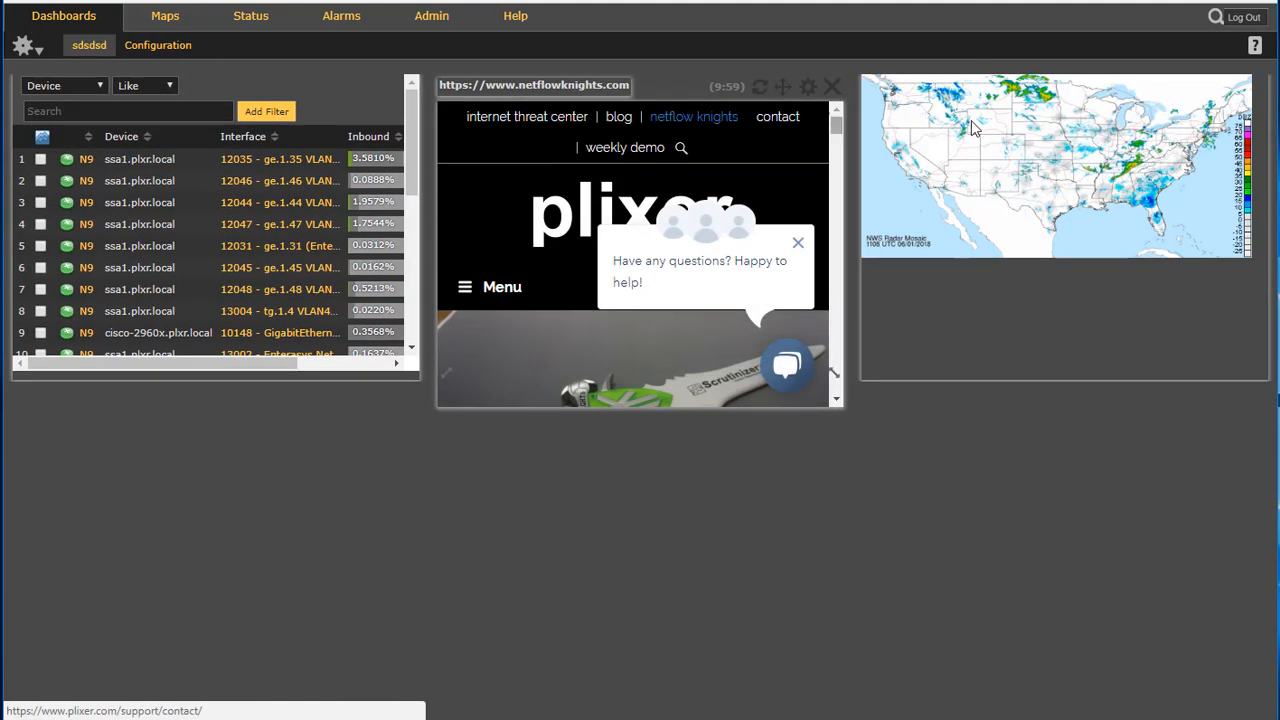
Rearrange the dashboard: widen the Interfaces gadget and move NetFlow Knights! below the weather map
{"action": "left_click_drag", "start_coordinate": [787, 87], "coordinate": [528, 492]}
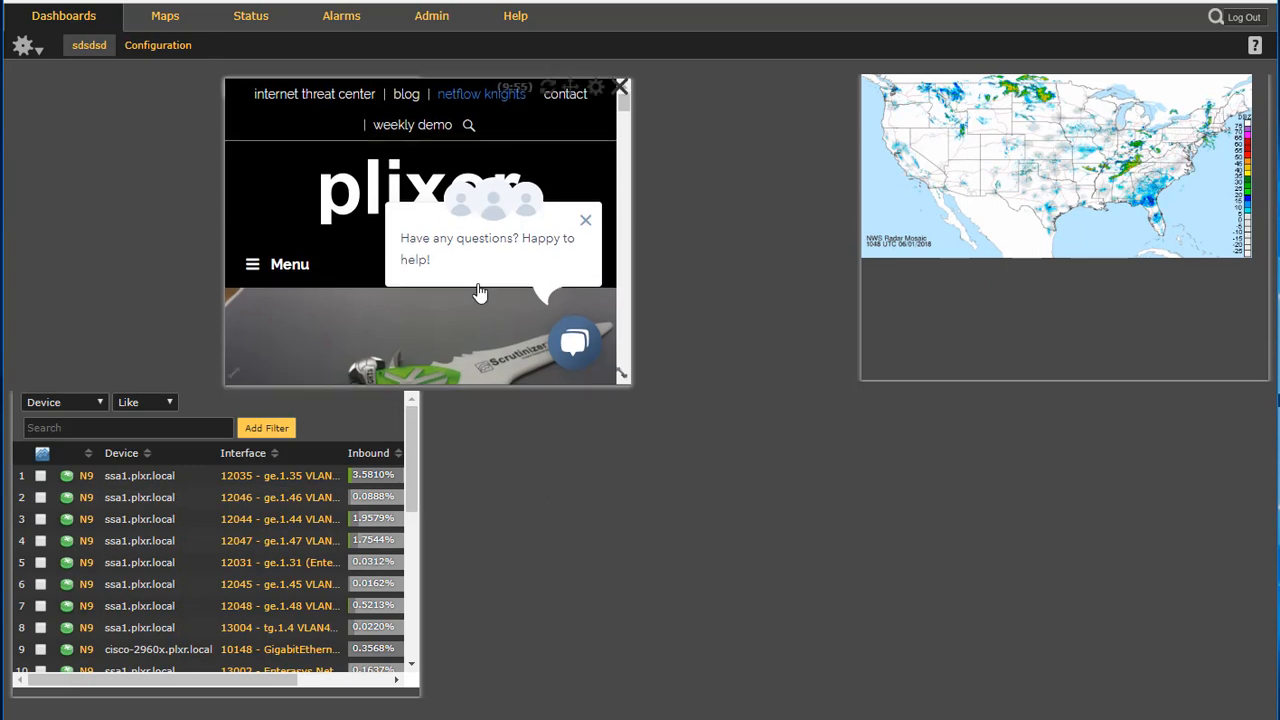
{"action": "left_click_drag", "start_coordinate": [363, 400], "coordinate": [391, 133]}
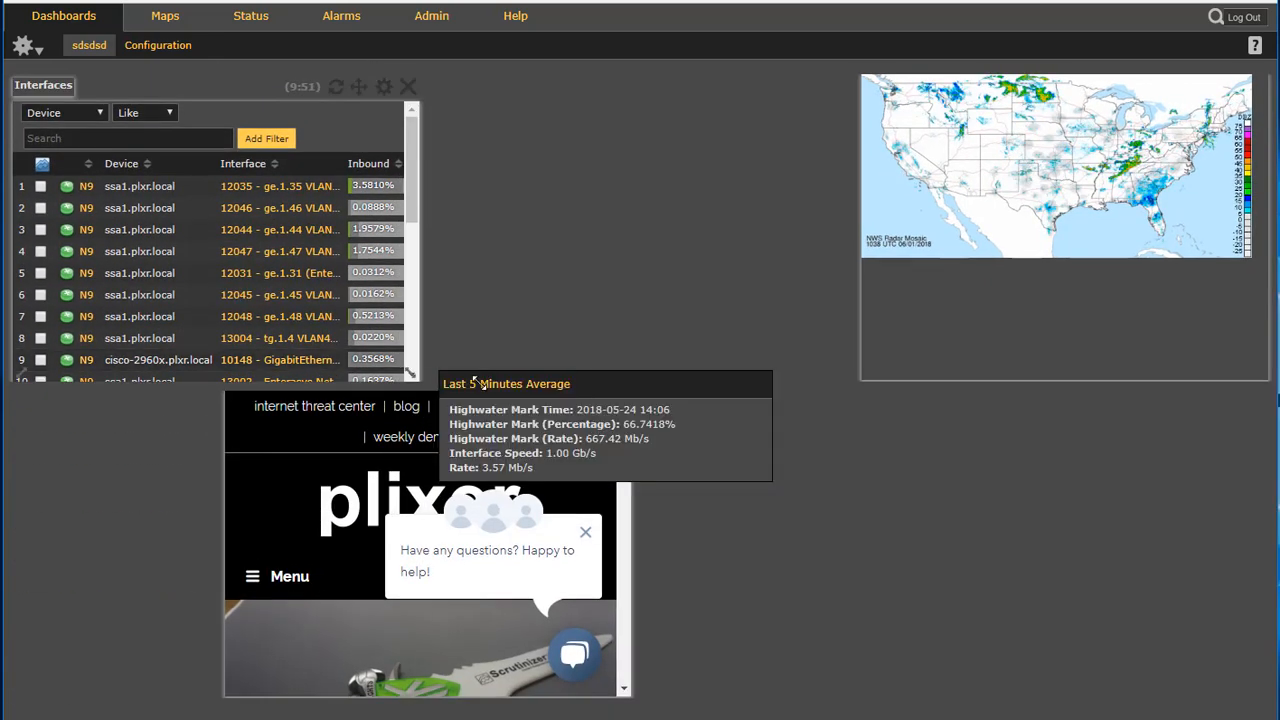
{"action": "left_click_drag", "start_coordinate": [410, 378], "coordinate": [838, 385]}
{"action": "left_click_drag", "start_coordinate": [563, 409], "coordinate": [836, 692]}
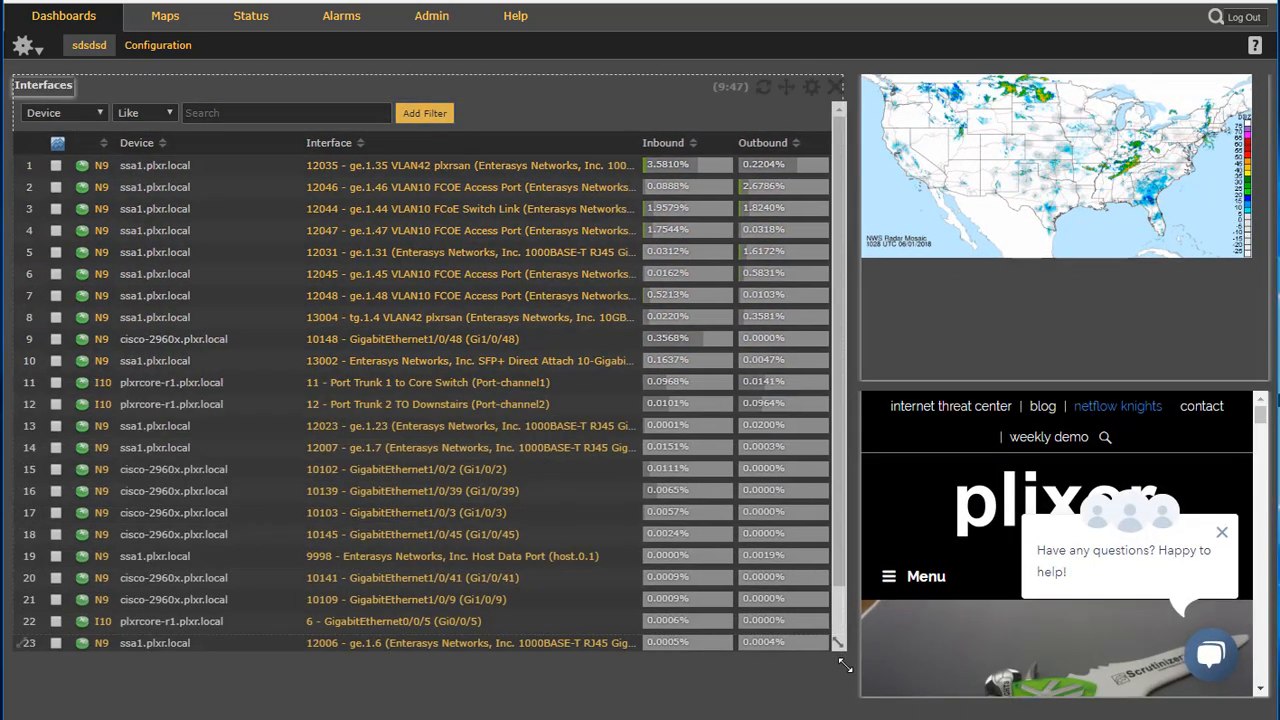
Switch to the Others CAN change dashboard
{"action": "left_click", "coordinate": [158, 45]}
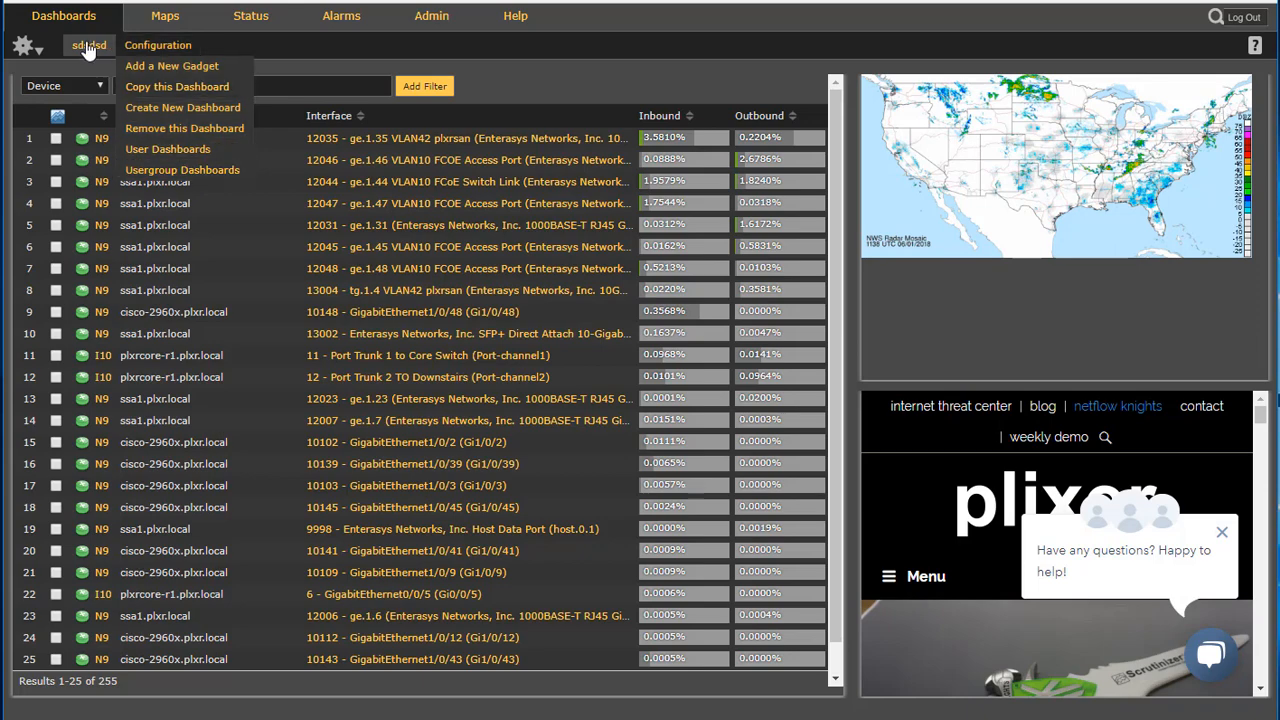
{"action": "mouse_move", "coordinate": [88, 50]}
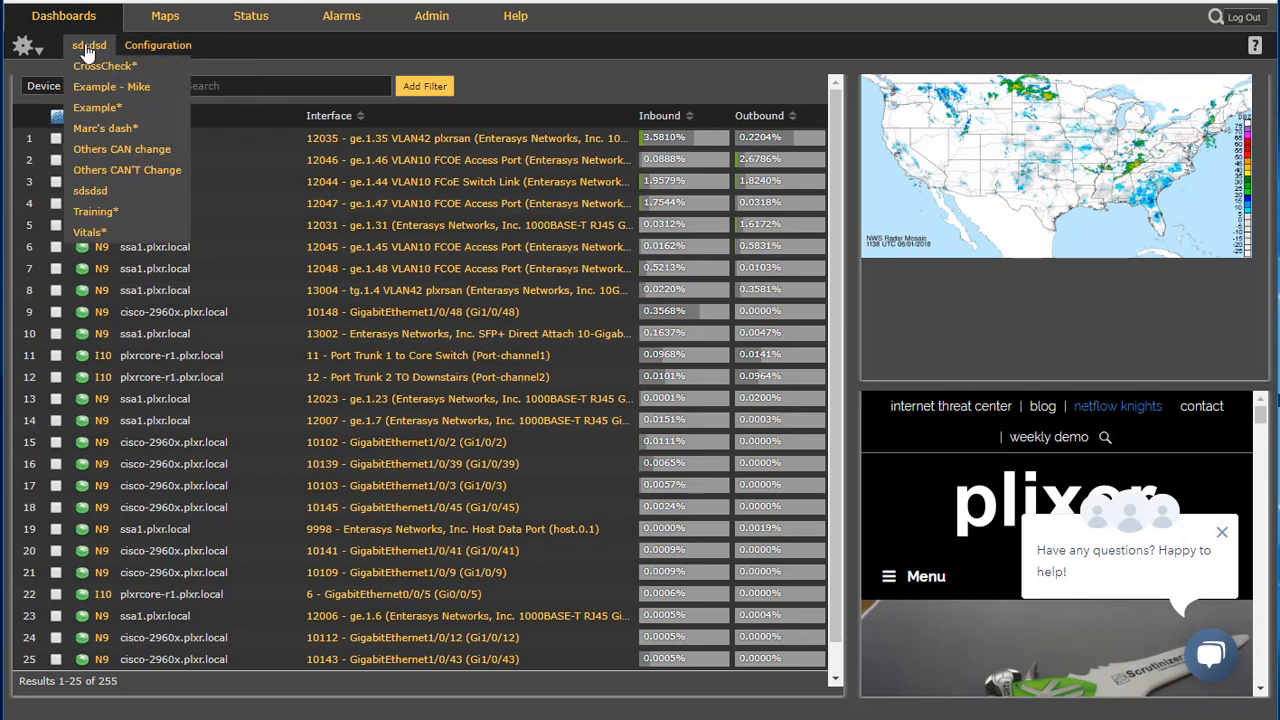
{"action": "left_click", "coordinate": [120, 155]}
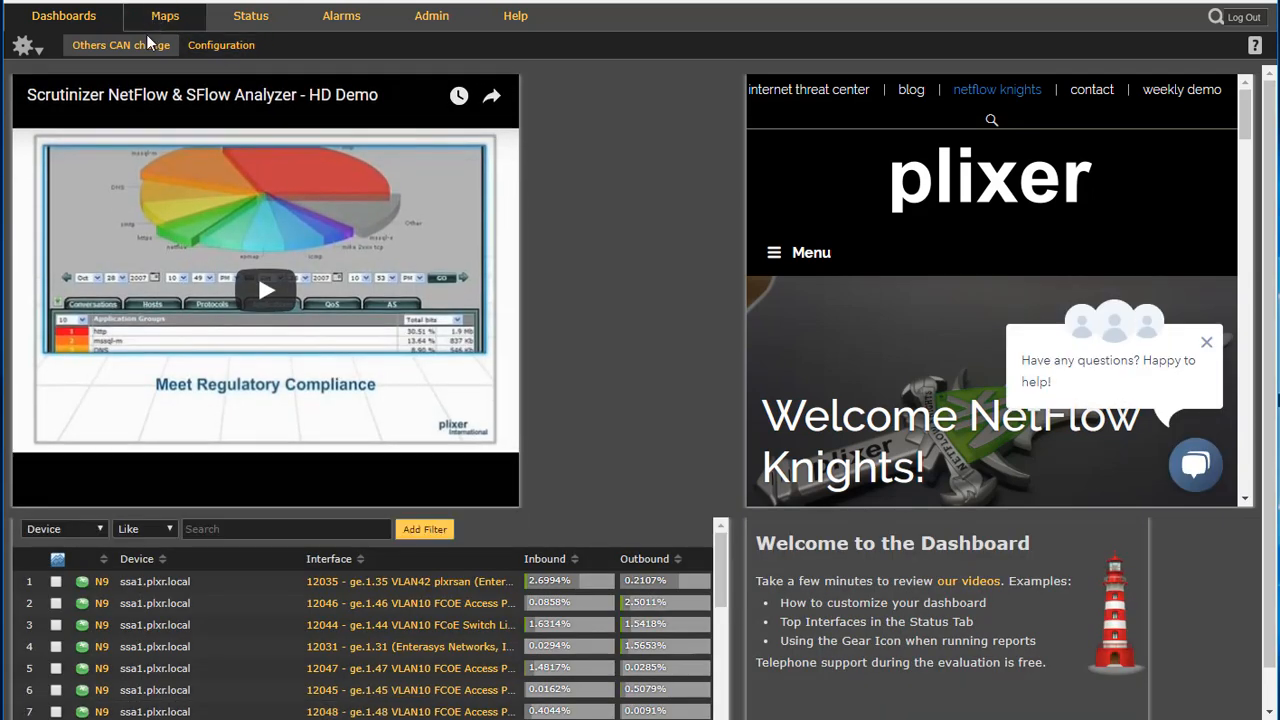
Compare the dashboard options of the Others CAN change and Others CAN'T Change dashboards, including their Read-only setting
{"action": "left_click", "coordinate": [24, 46]}
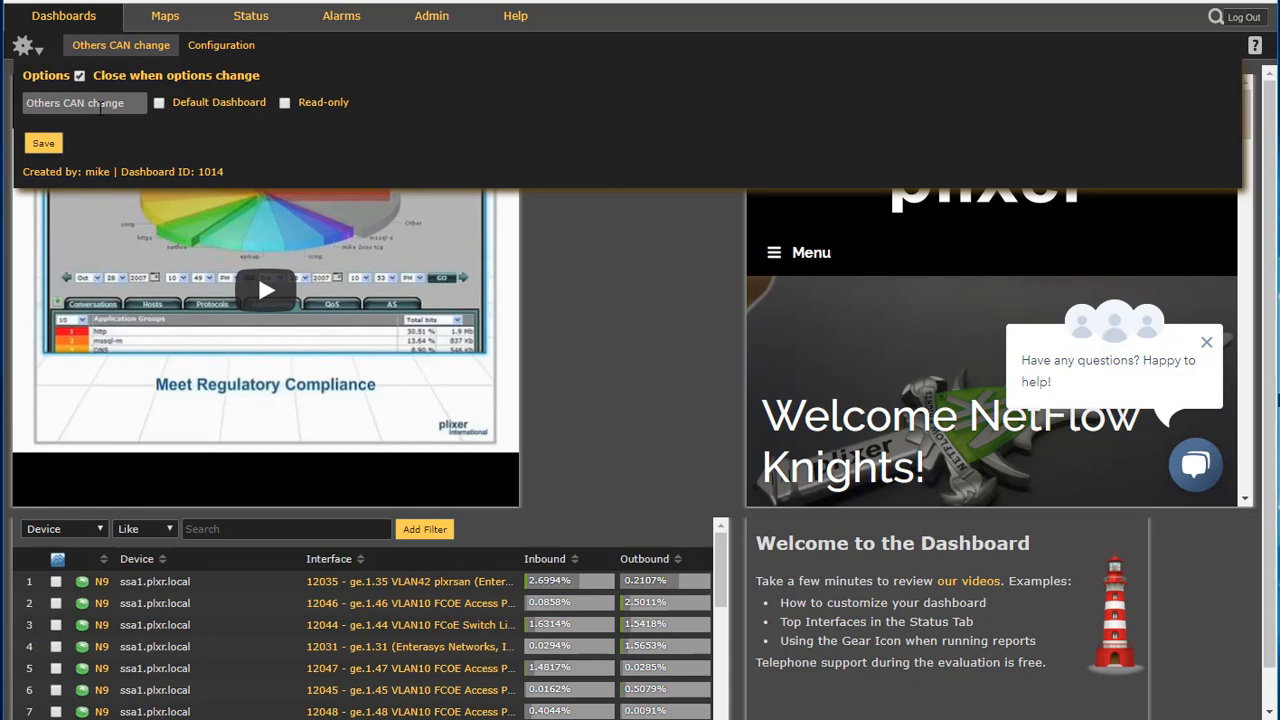
{"action": "left_click", "coordinate": [146, 103]}
{"action": "type", "text": "2"}
{"action": "mouse_move", "coordinate": [100, 46]}
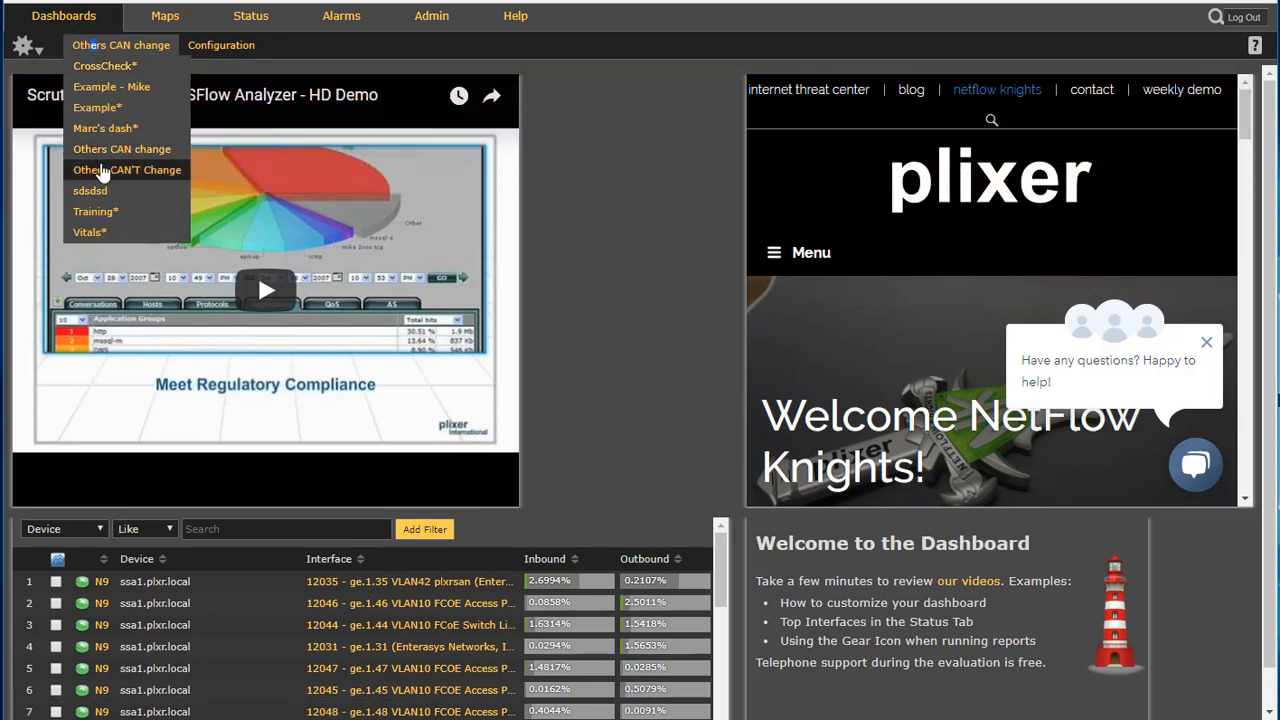
{"action": "left_click", "coordinate": [112, 168]}
{"action": "left_click", "coordinate": [24, 46]}
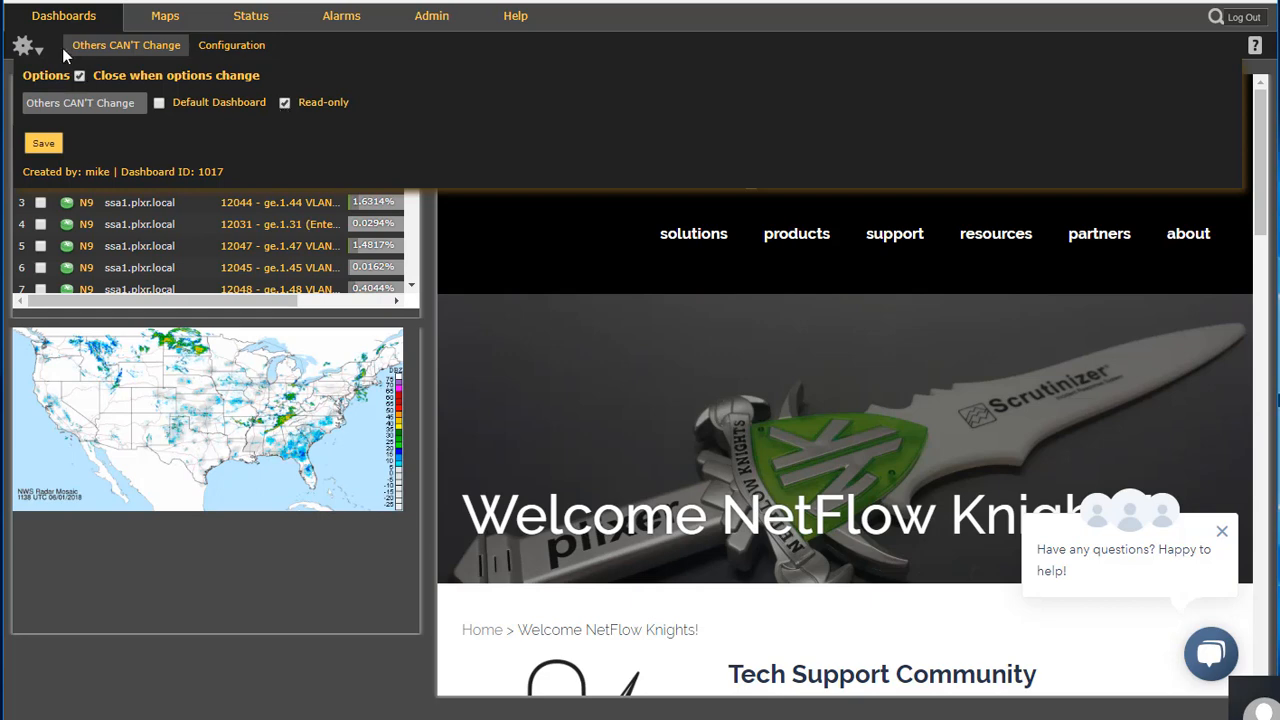
{"action": "left_click", "coordinate": [115, 50]}
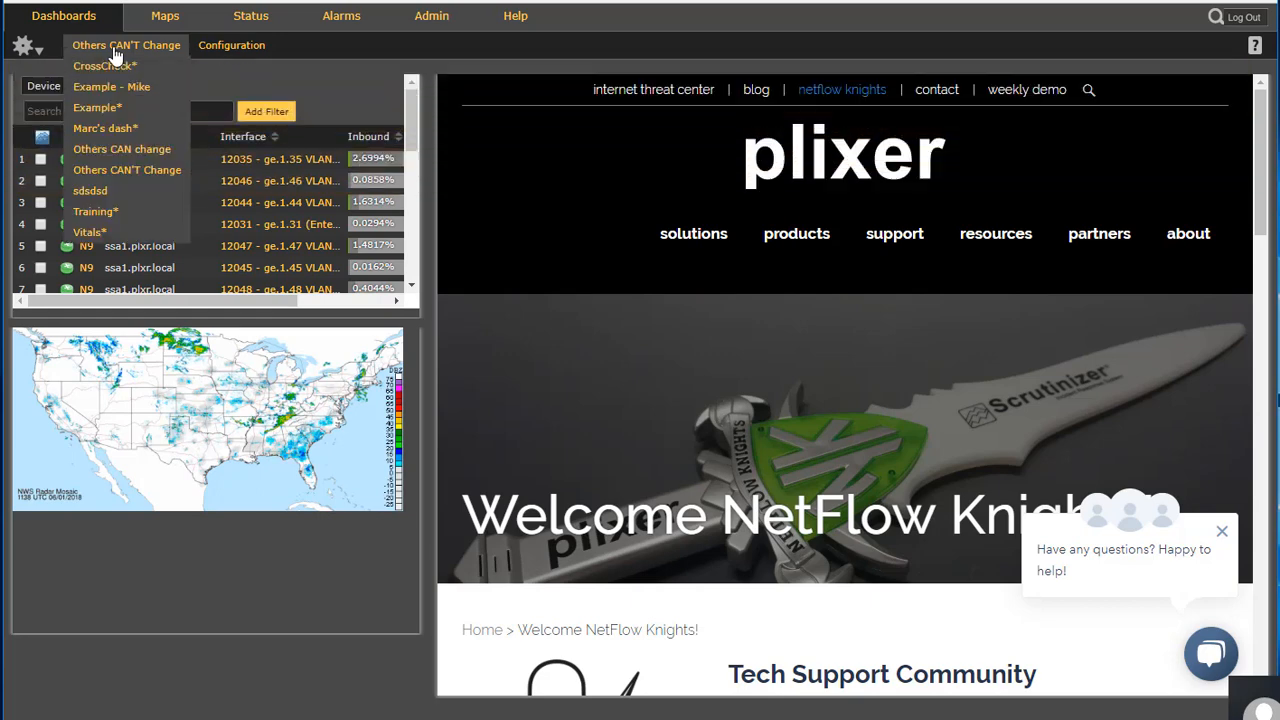
{"action": "left_click", "coordinate": [140, 150]}
{"action": "left_click", "coordinate": [25, 45]}
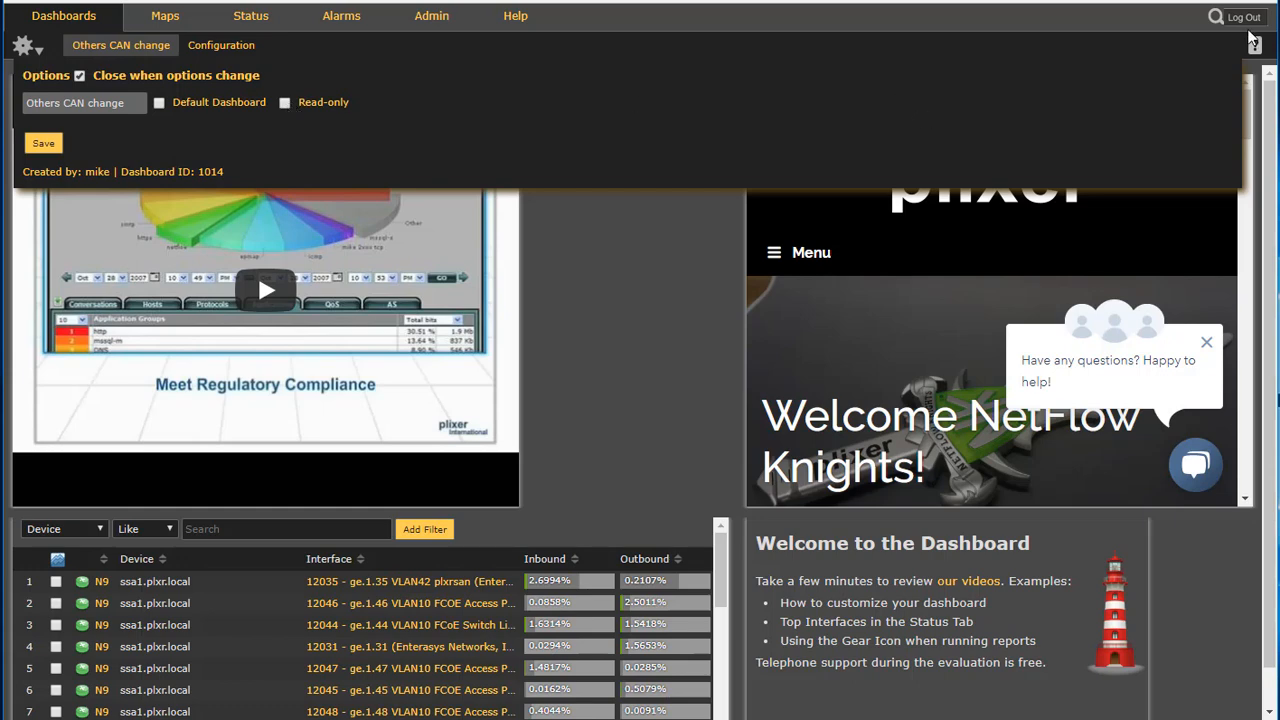
Make the Others CAN change and Others CAN'T Change dashboards visible to user marc in User Dashboards
{"action": "left_click", "coordinate": [218, 50]}
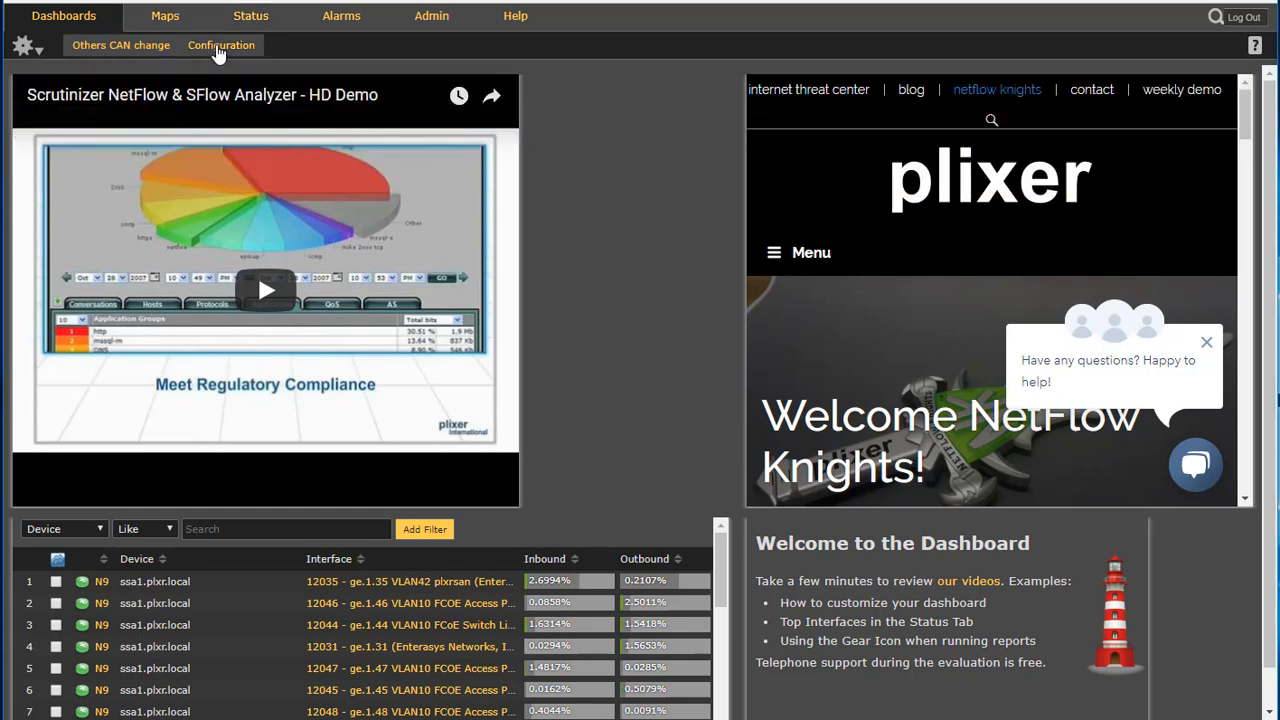
{"action": "left_click", "coordinate": [218, 50]}
{"action": "left_click", "coordinate": [263, 150]}
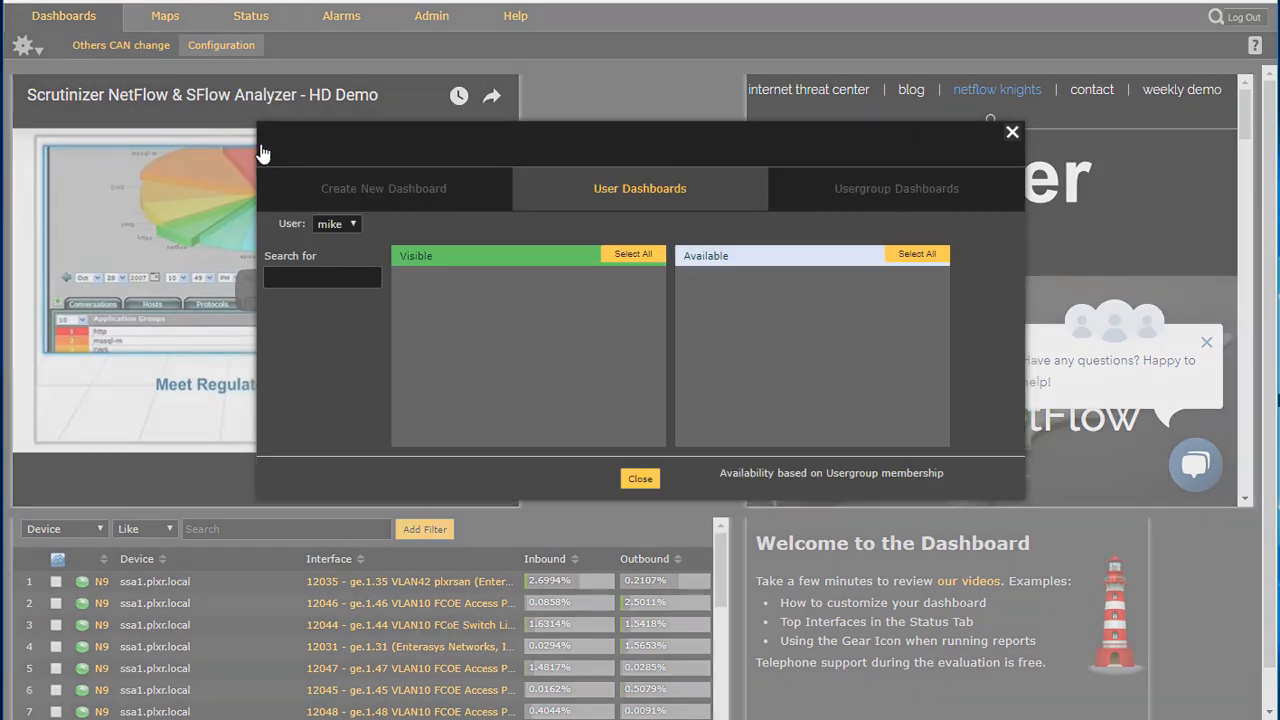
{"action": "left_click", "coordinate": [350, 224]}
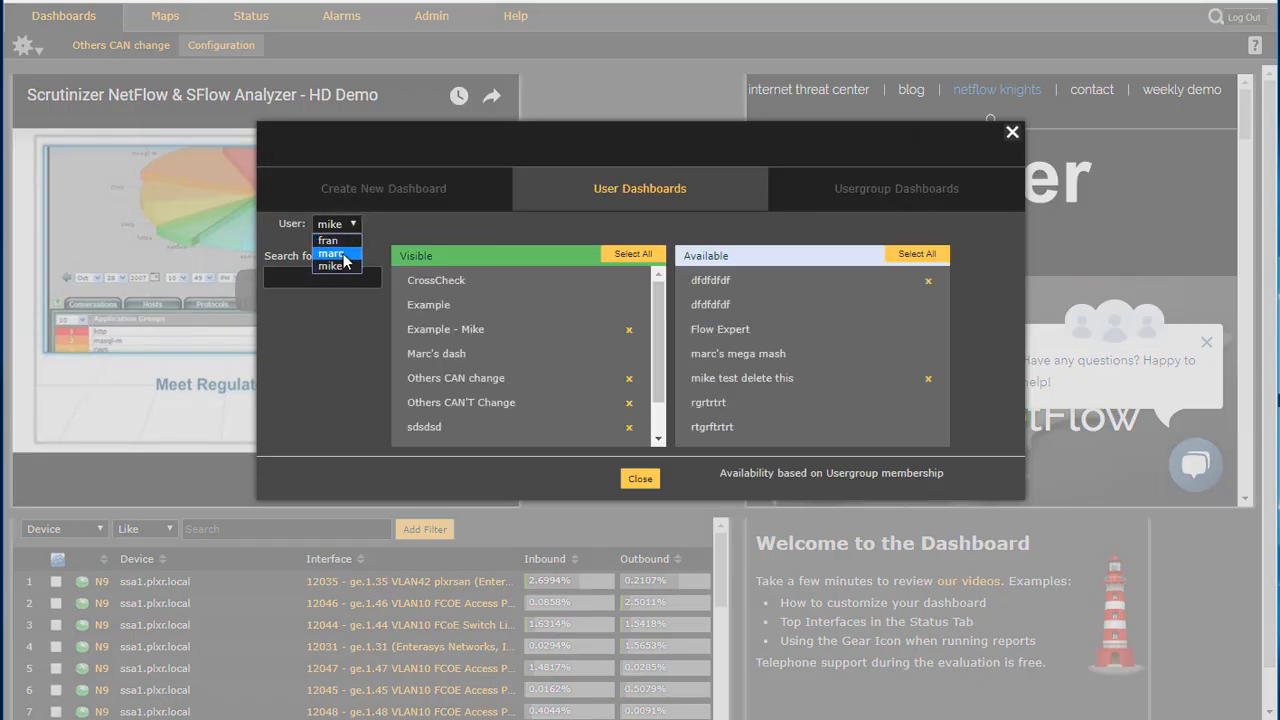
{"action": "left_click", "coordinate": [333, 254]}
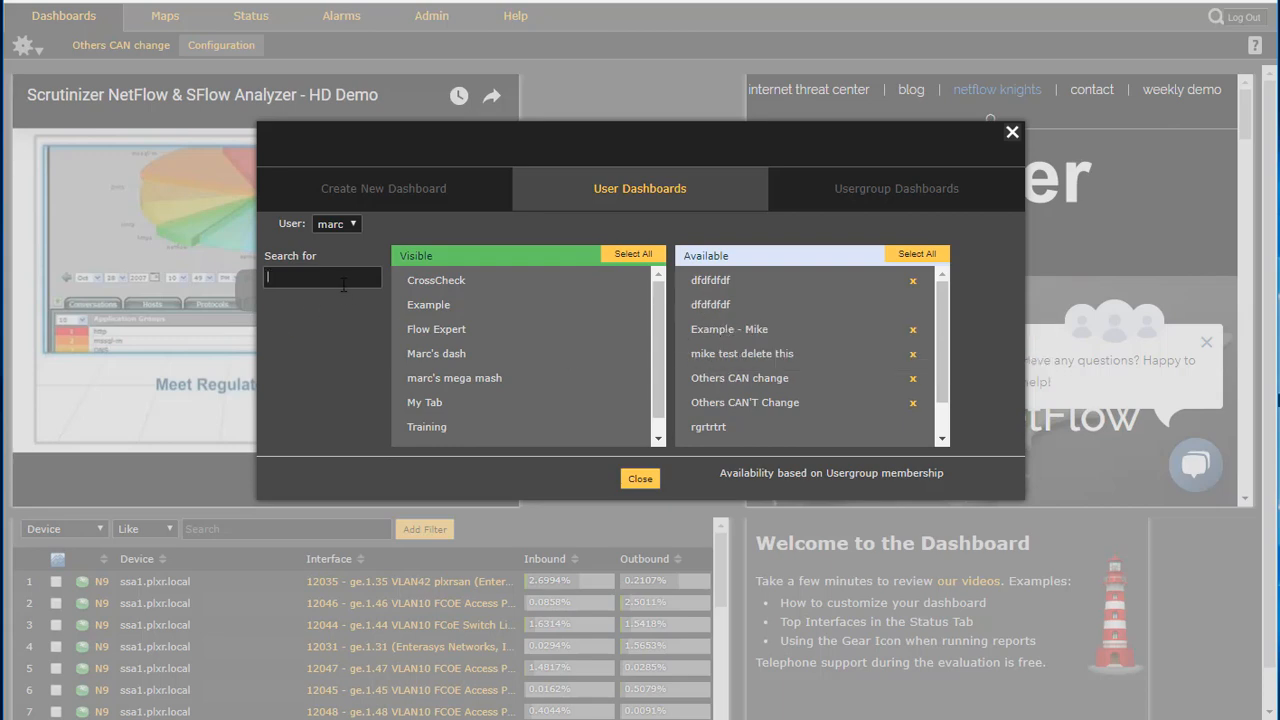
{"action": "left_click", "coordinate": [352, 264]}
{"action": "type", "text": "other"}
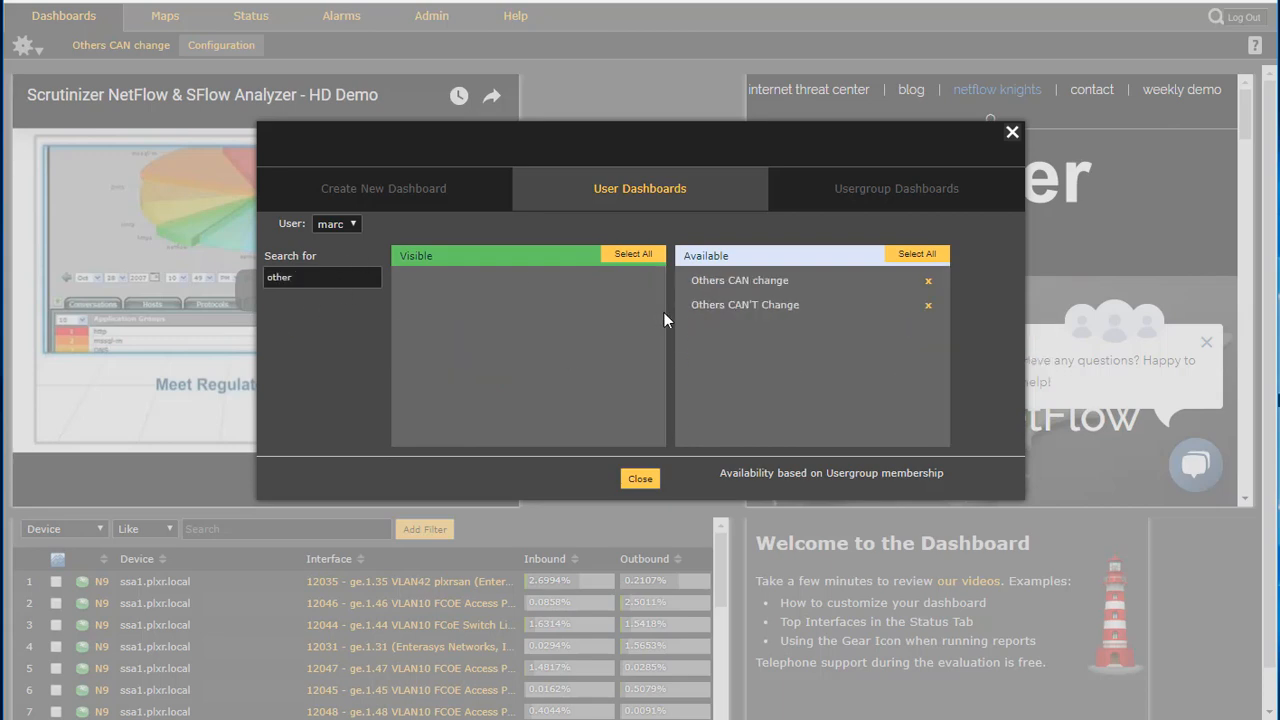
{"action": "left_click", "coordinate": [714, 280]}
{"action": "left_click", "coordinate": [718, 304]}
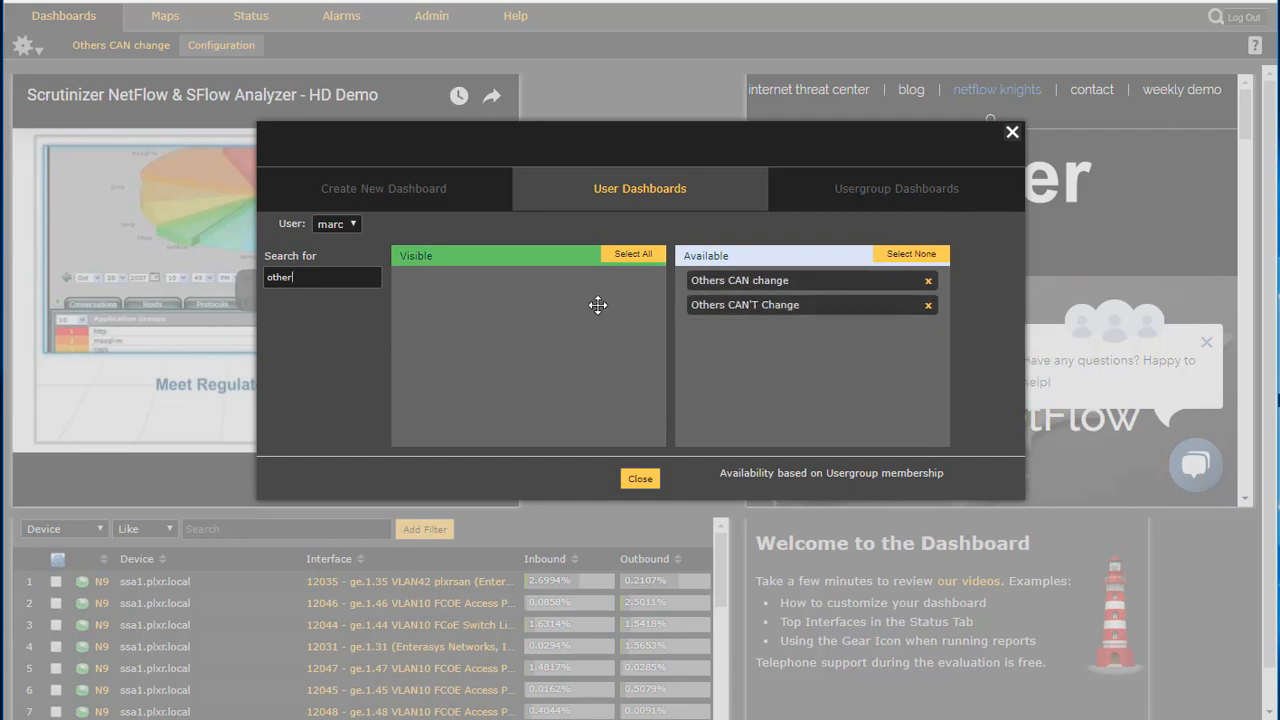
{"action": "left_click_drag", "start_coordinate": [598, 305], "coordinate": [596, 306]}
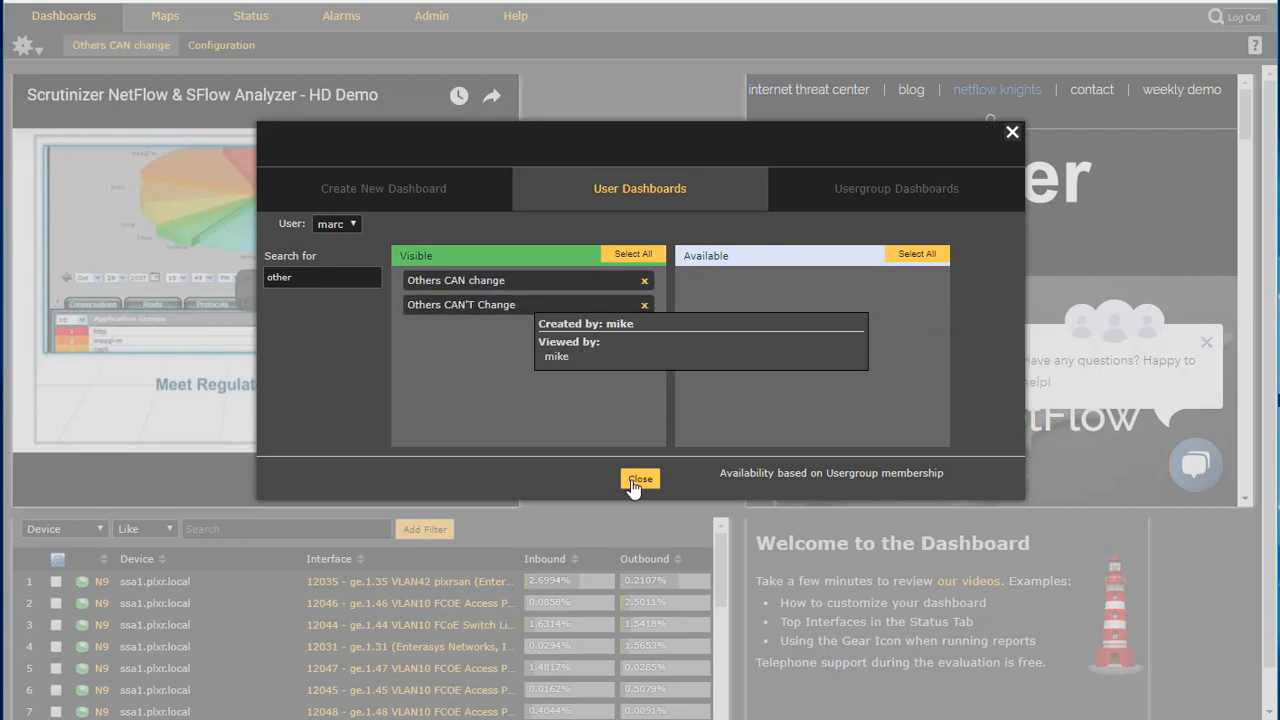
{"action": "left_click", "coordinate": [634, 481]}
Log out and log back in as marc, entering his password
{"action": "left_click", "coordinate": [1238, 18]}
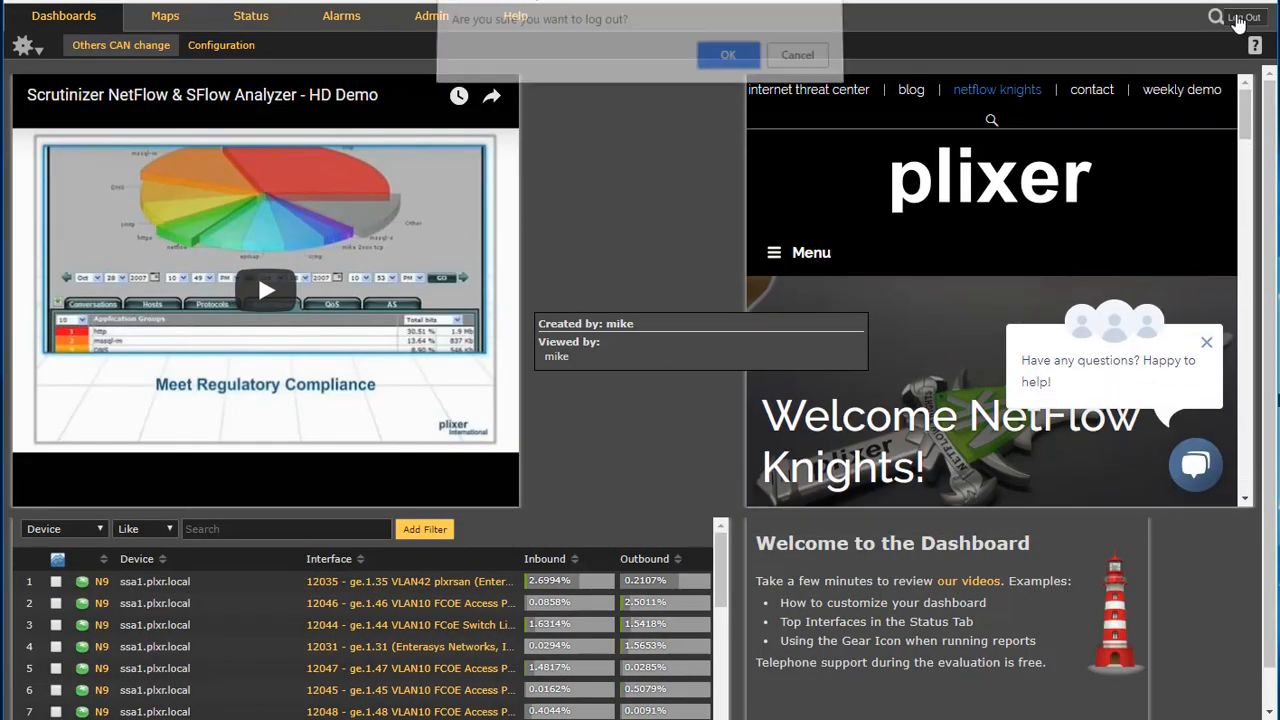
{"action": "left_click", "coordinate": [732, 56]}
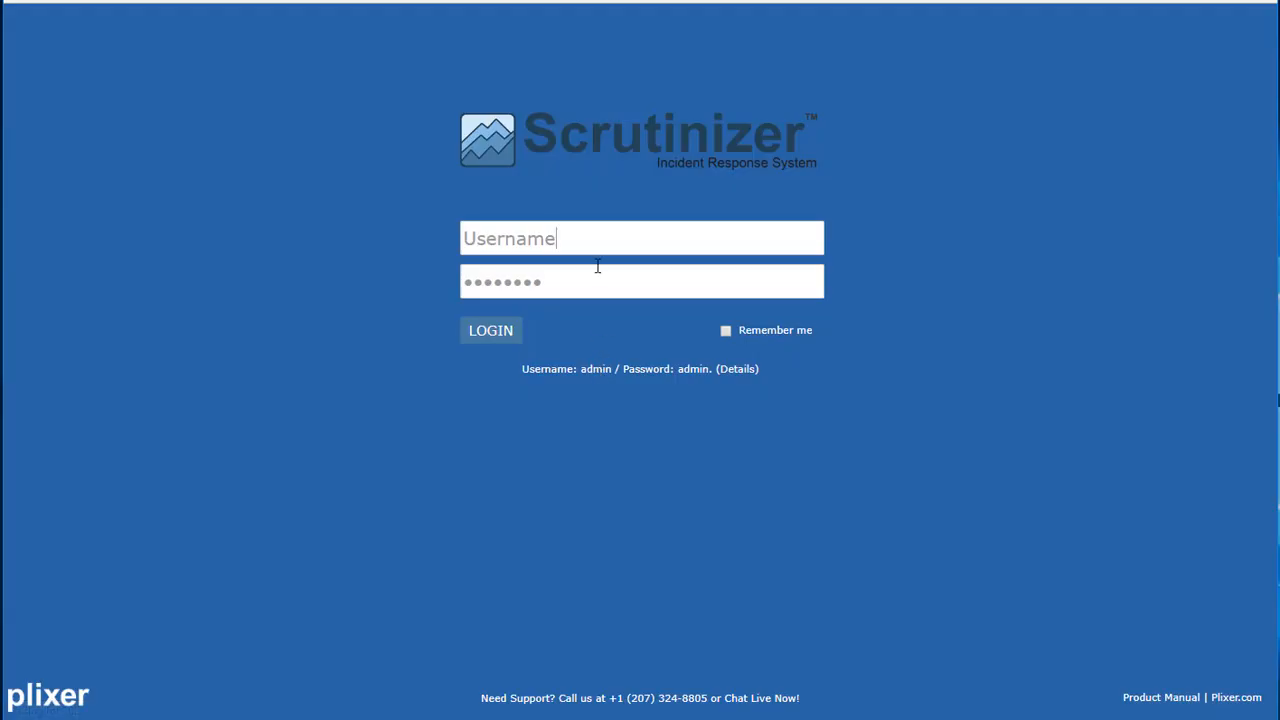
{"action": "type", "text": "marc"}
{"action": "key", "text": "Tab"}
{"action": "type", "text": "a"}
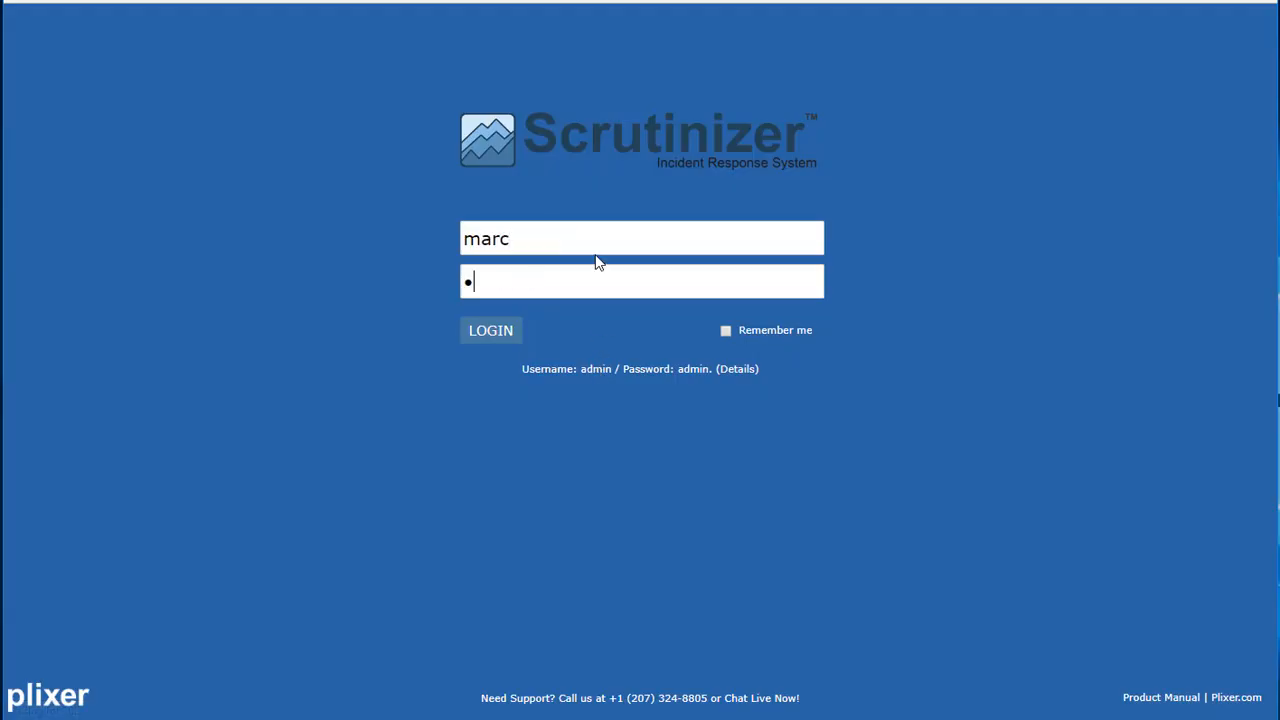
{"action": "key", "text": "Return"}
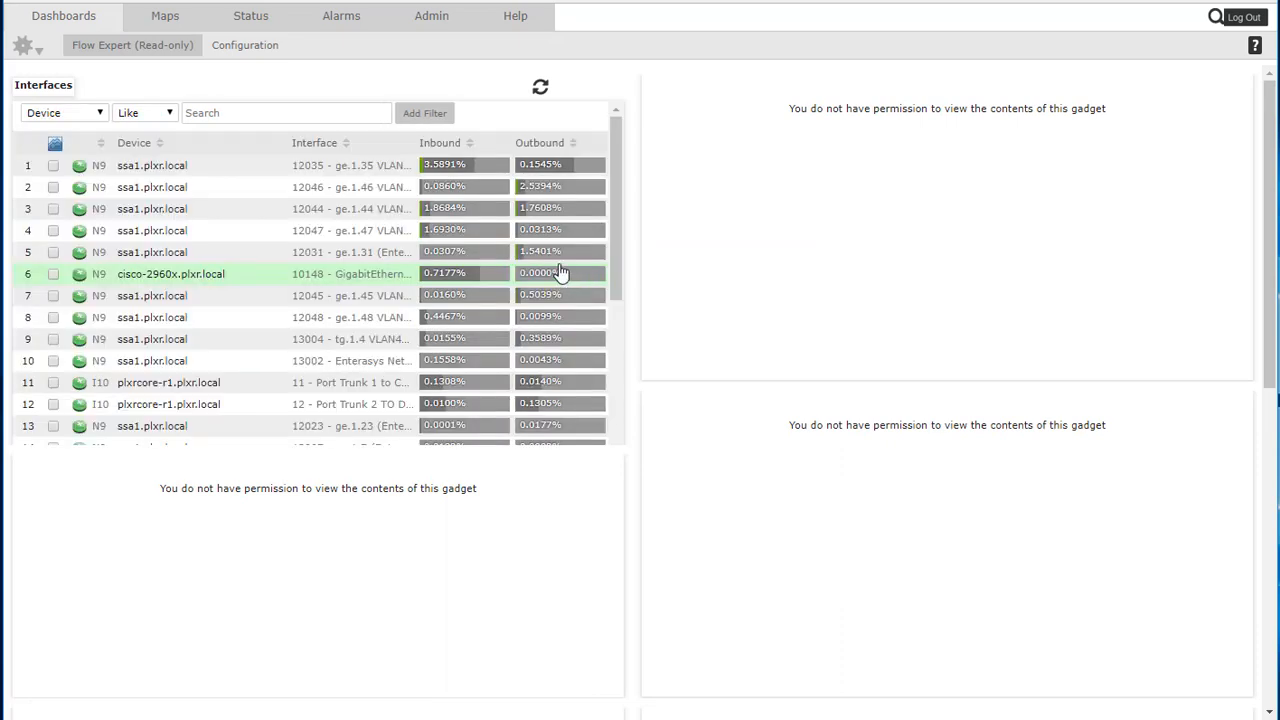
Open the Others CAN change dashboard and widen the Scrutinizer video gadget to the interface table's width
{"action": "mouse_move", "coordinate": [565, 249]}
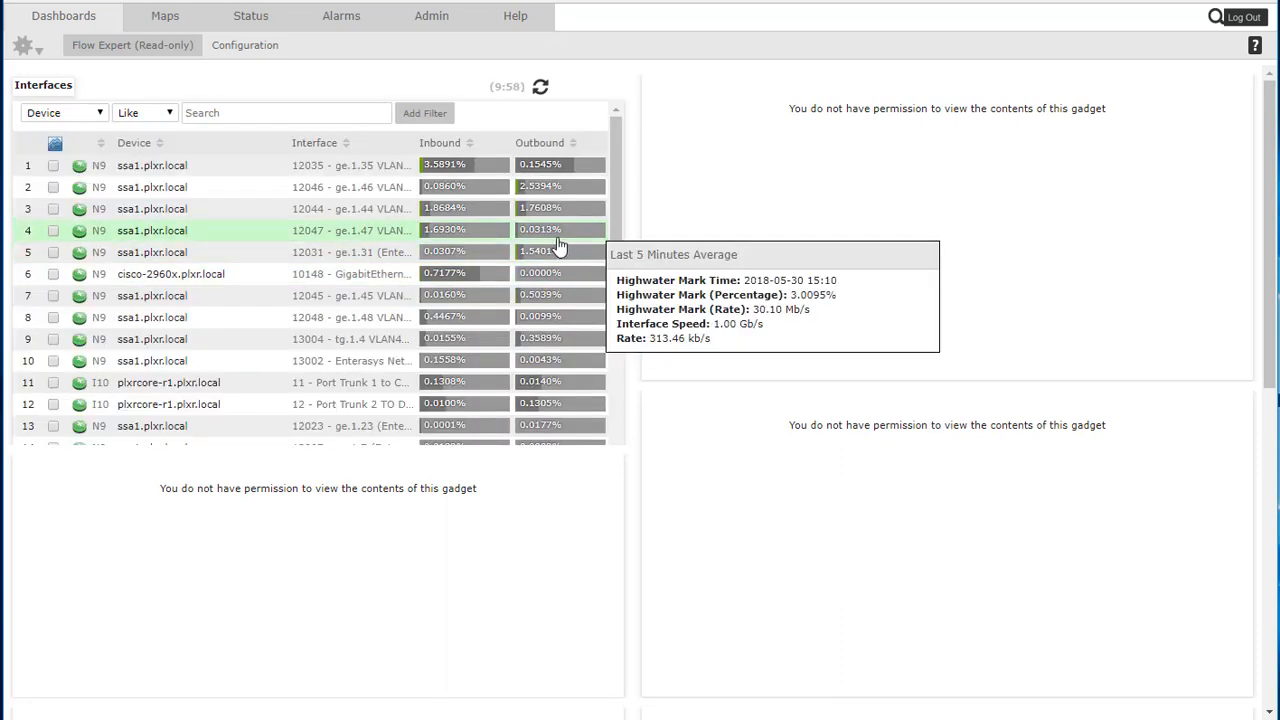
{"action": "left_click", "coordinate": [163, 46]}
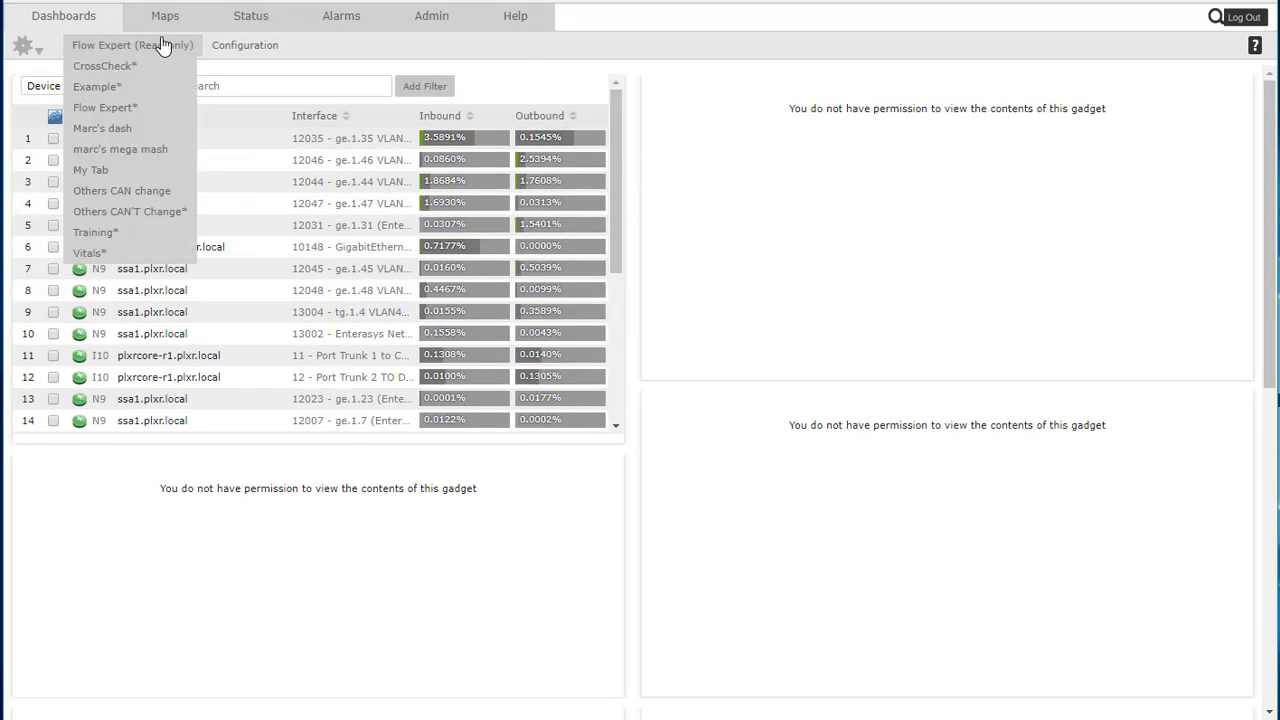
{"action": "left_click", "coordinate": [141, 197]}
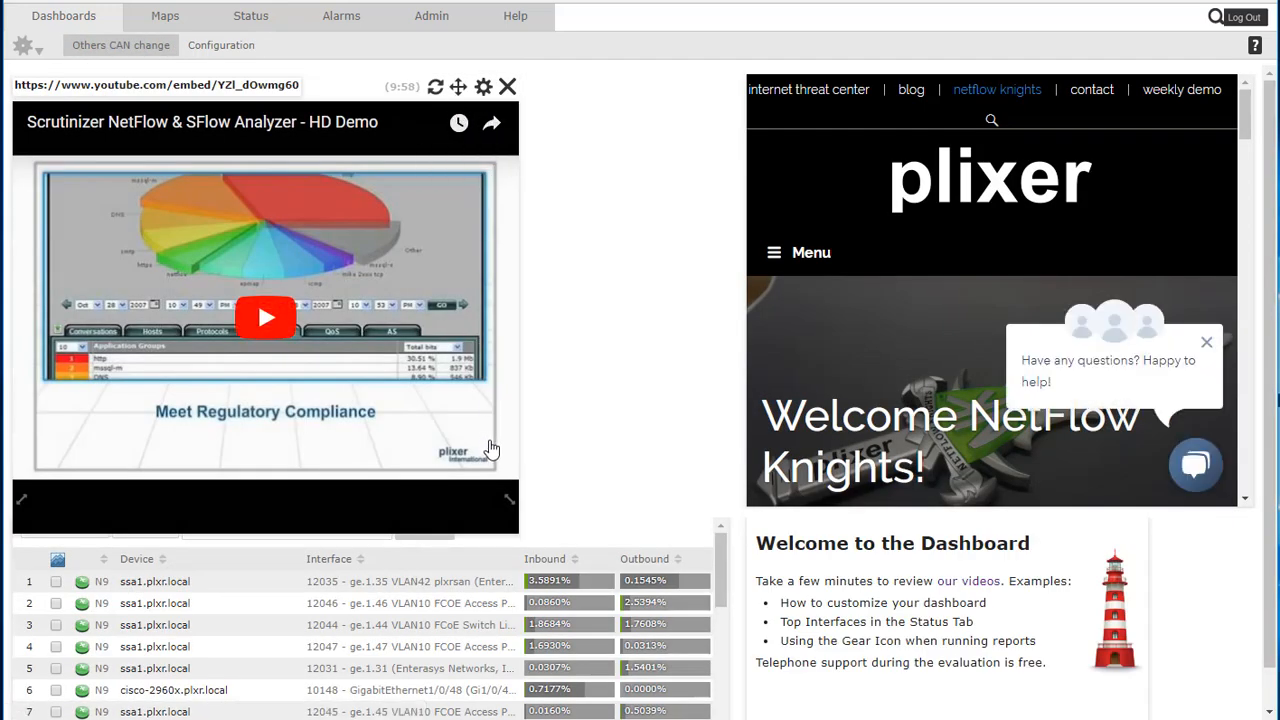
{"action": "left_click_drag", "start_coordinate": [510, 502], "coordinate": [728, 504]}
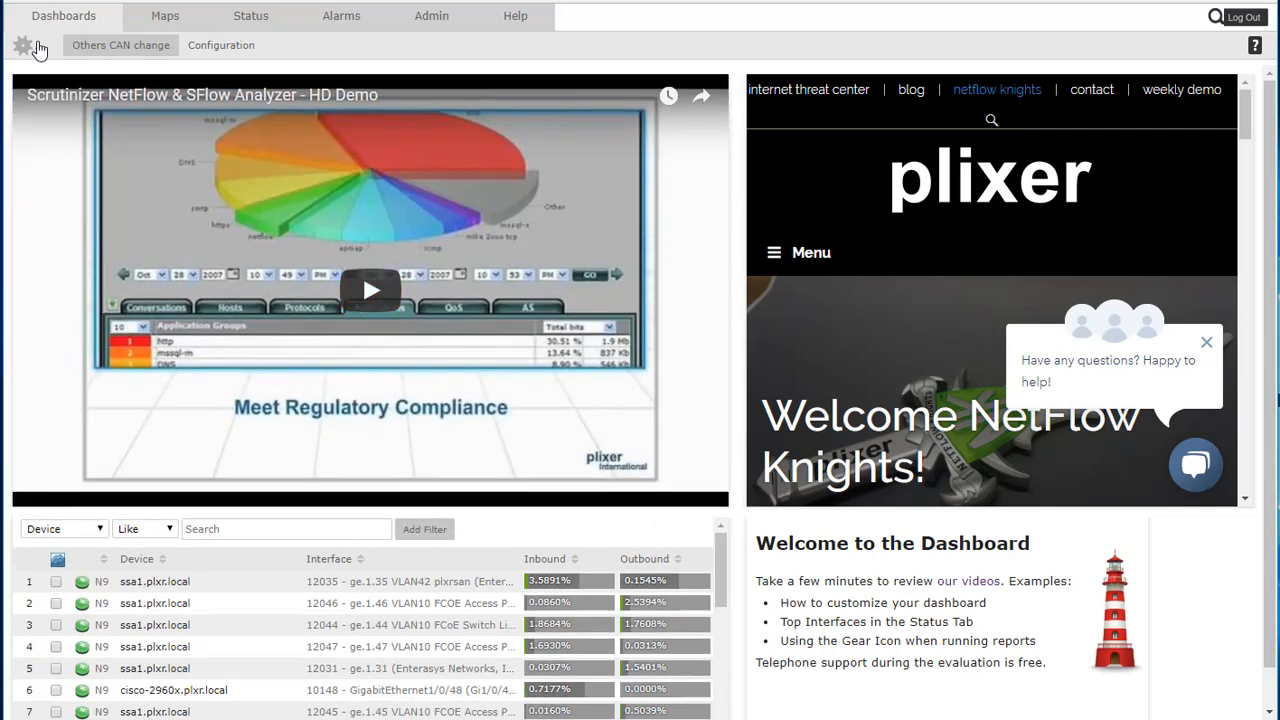
Remove the Welcome to the Dashboard gadget from the Others CAN change dashboard
{"action": "left_click", "coordinate": [36, 48]}
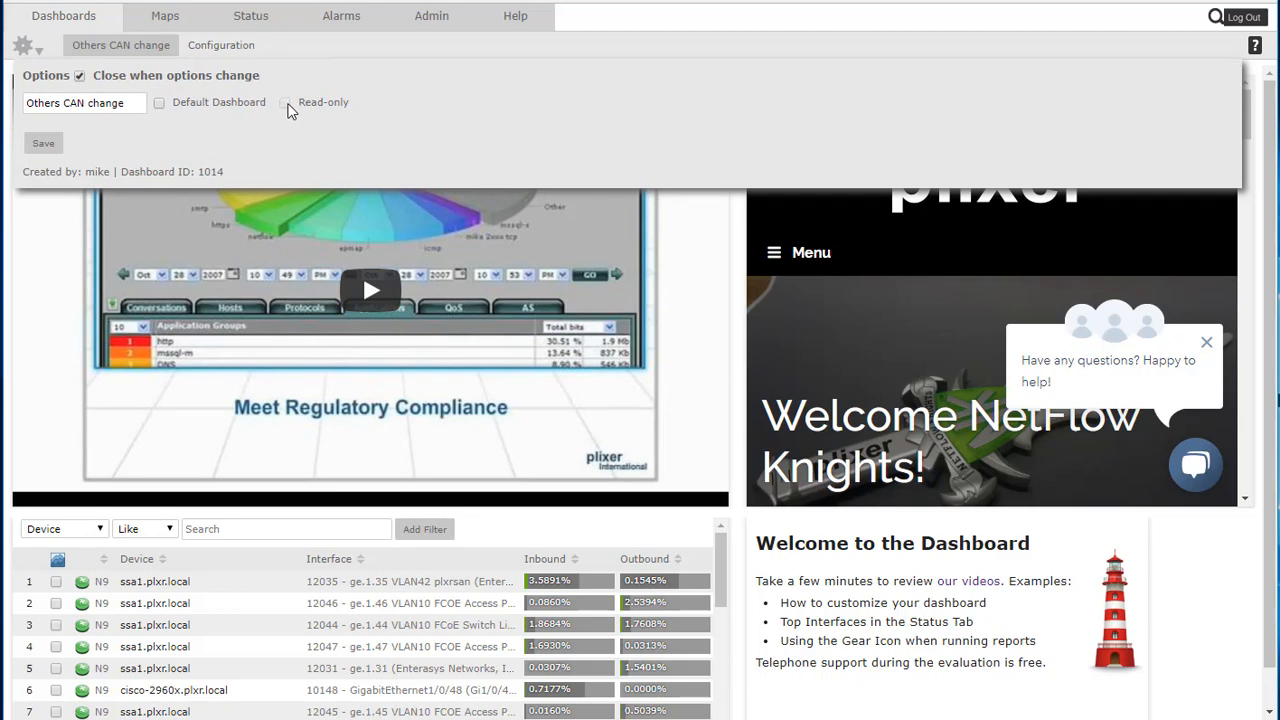
{"action": "left_click", "coordinate": [36, 50]}
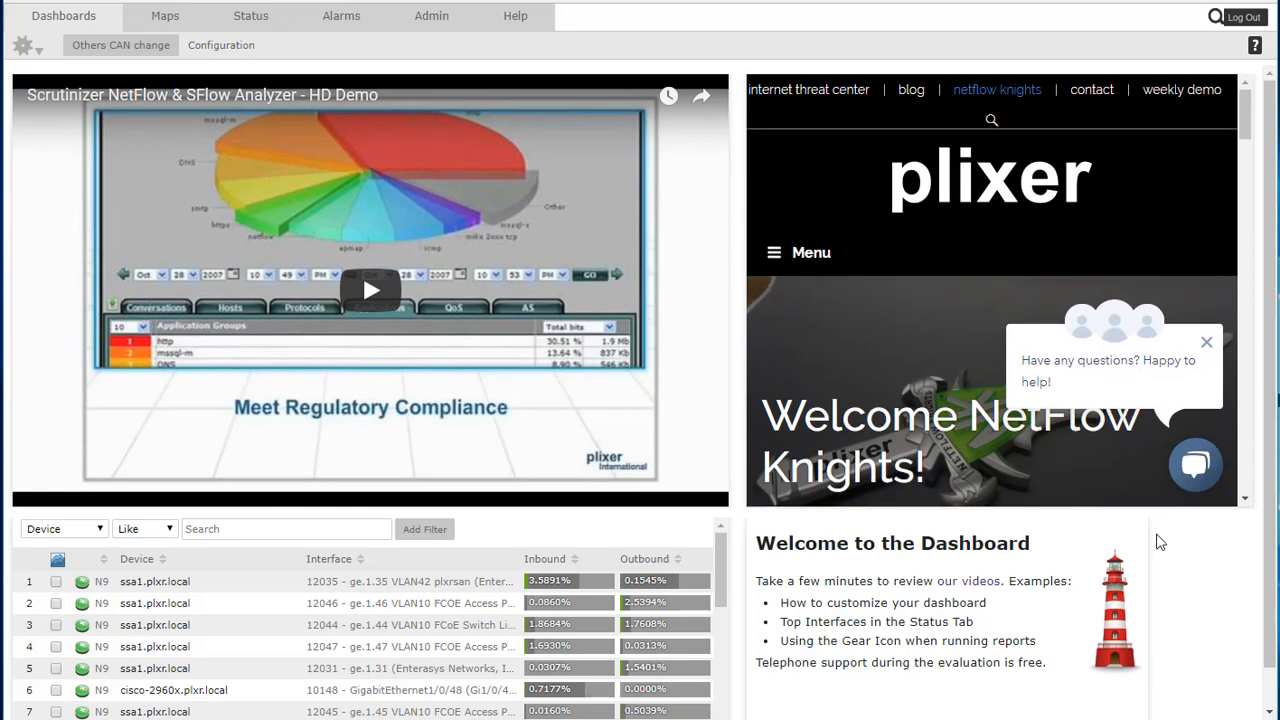
{"action": "left_click", "coordinate": [1137, 531]}
{"action": "left_click", "coordinate": [766, 62]}
{"action": "mouse_move", "coordinate": [1138, 531]}
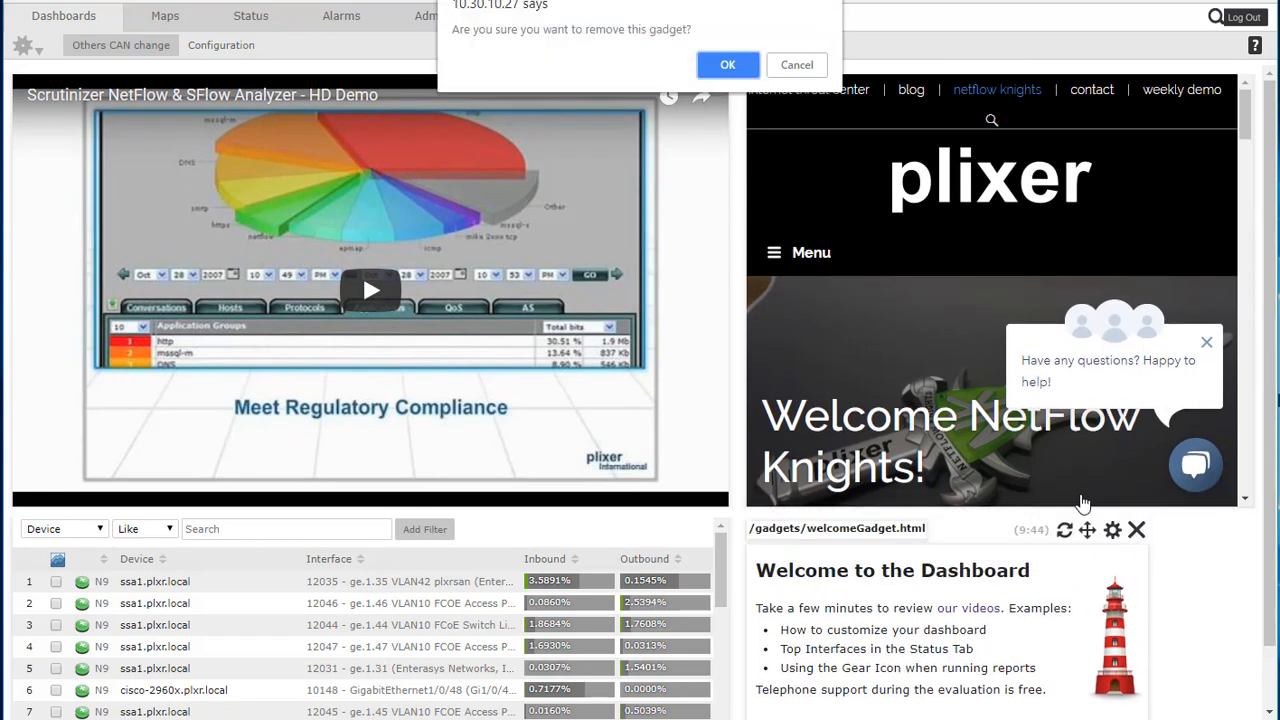
{"action": "left_click", "coordinate": [721, 75]}
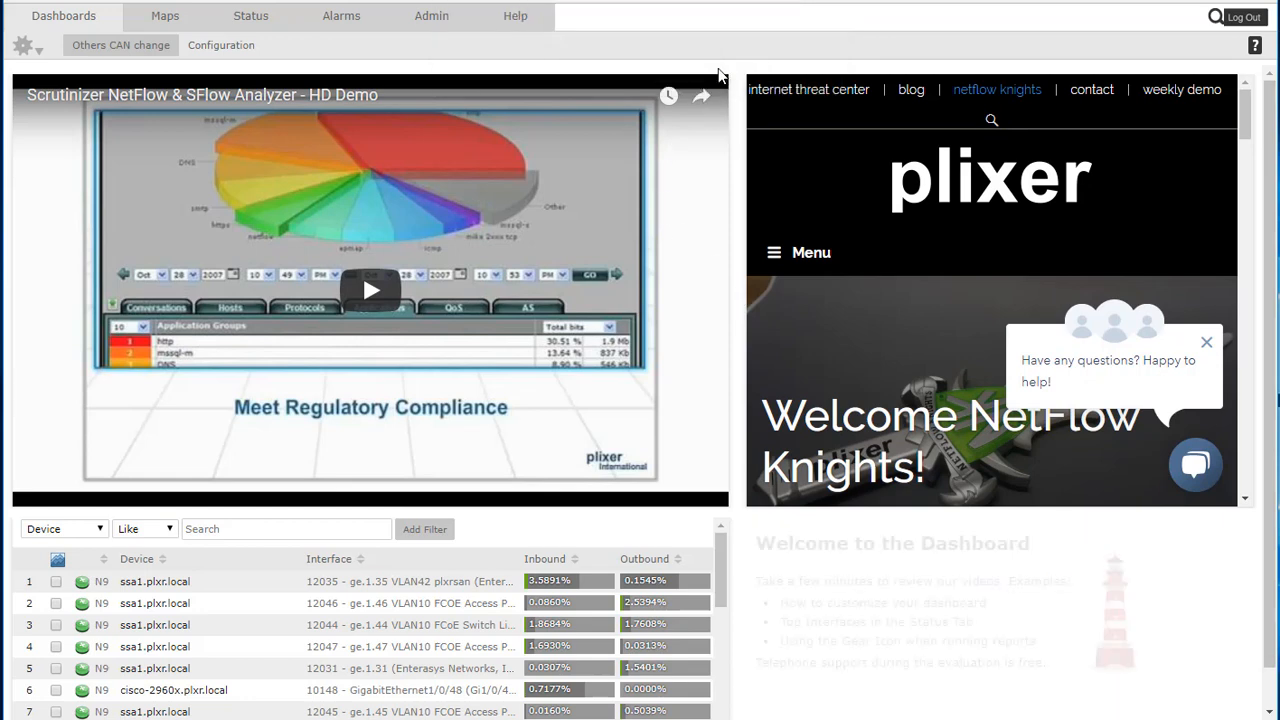
Open Others CAN'T Change and move it from marc's visible dashboards to the available ones
{"action": "mouse_move", "coordinate": [112, 45]}
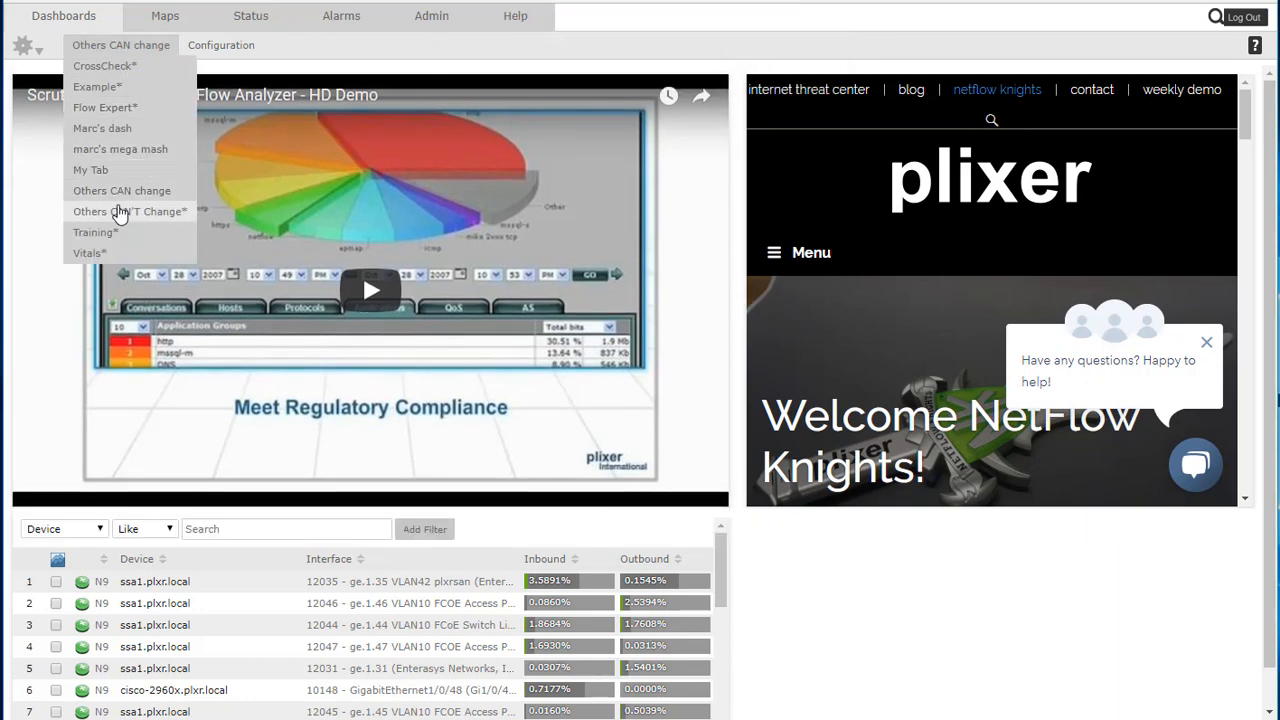
{"action": "left_click", "coordinate": [120, 210]}
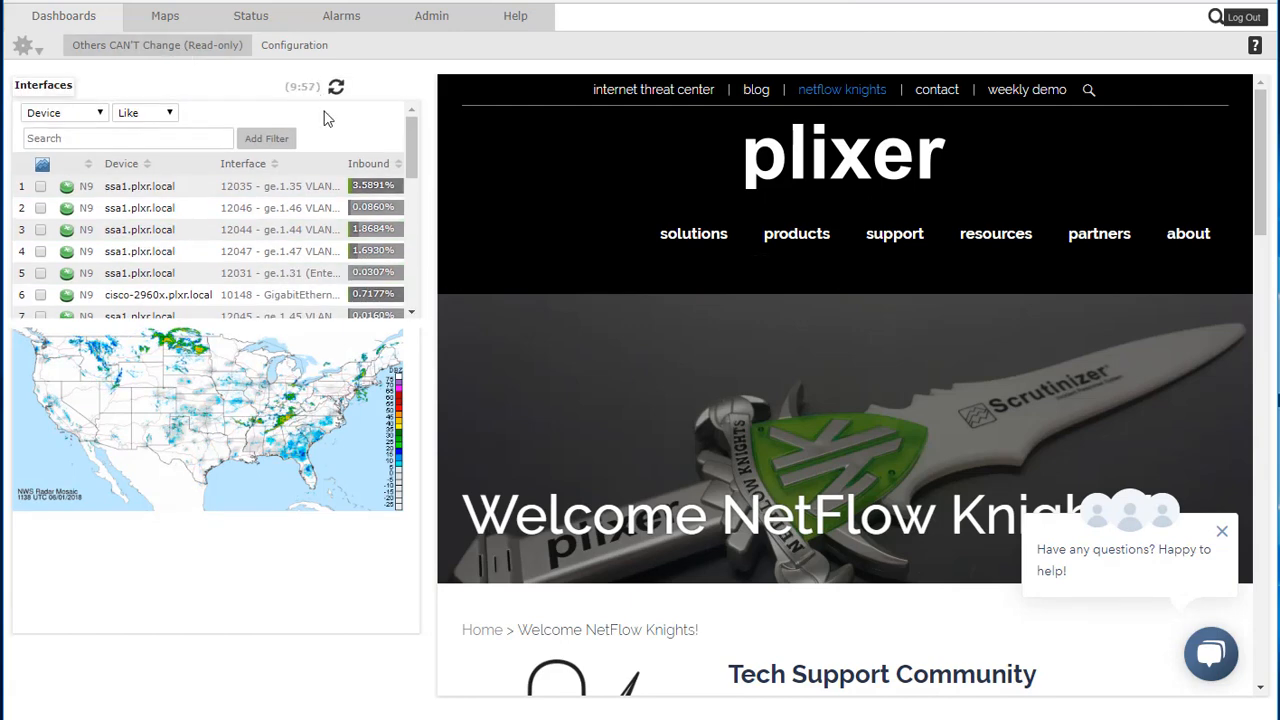
{"action": "mouse_move", "coordinate": [294, 46]}
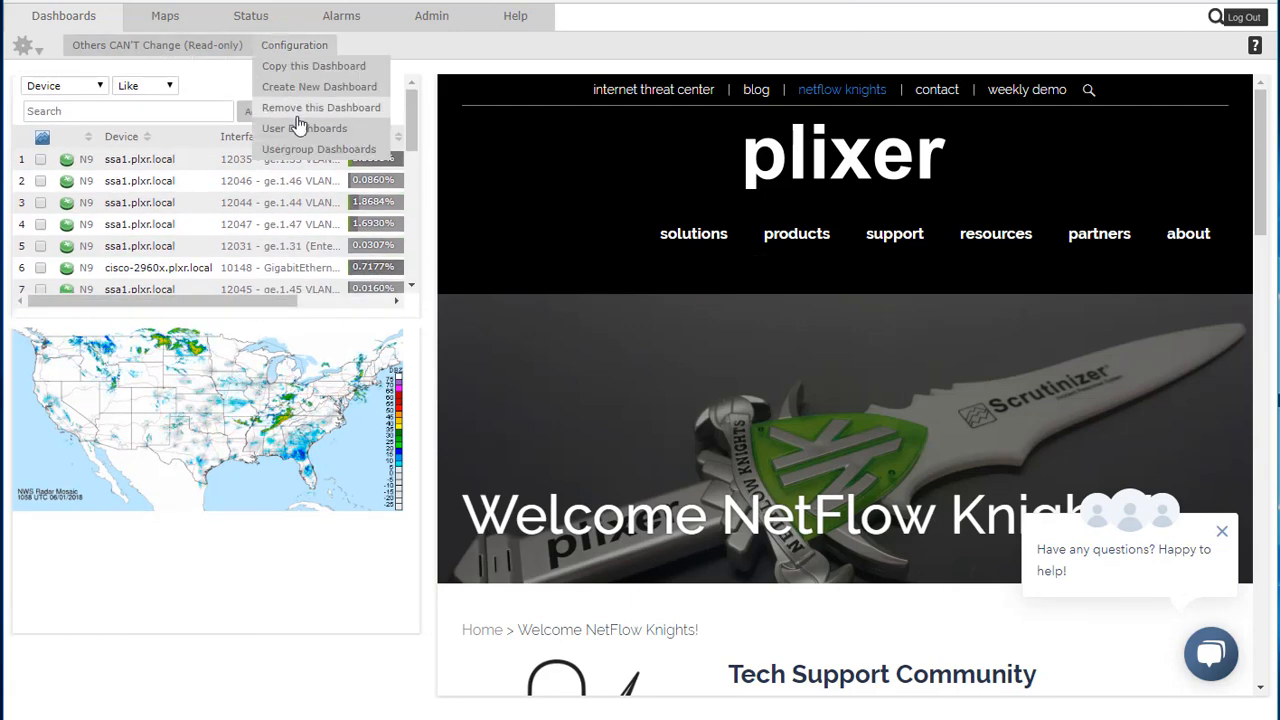
{"action": "left_click", "coordinate": [302, 130]}
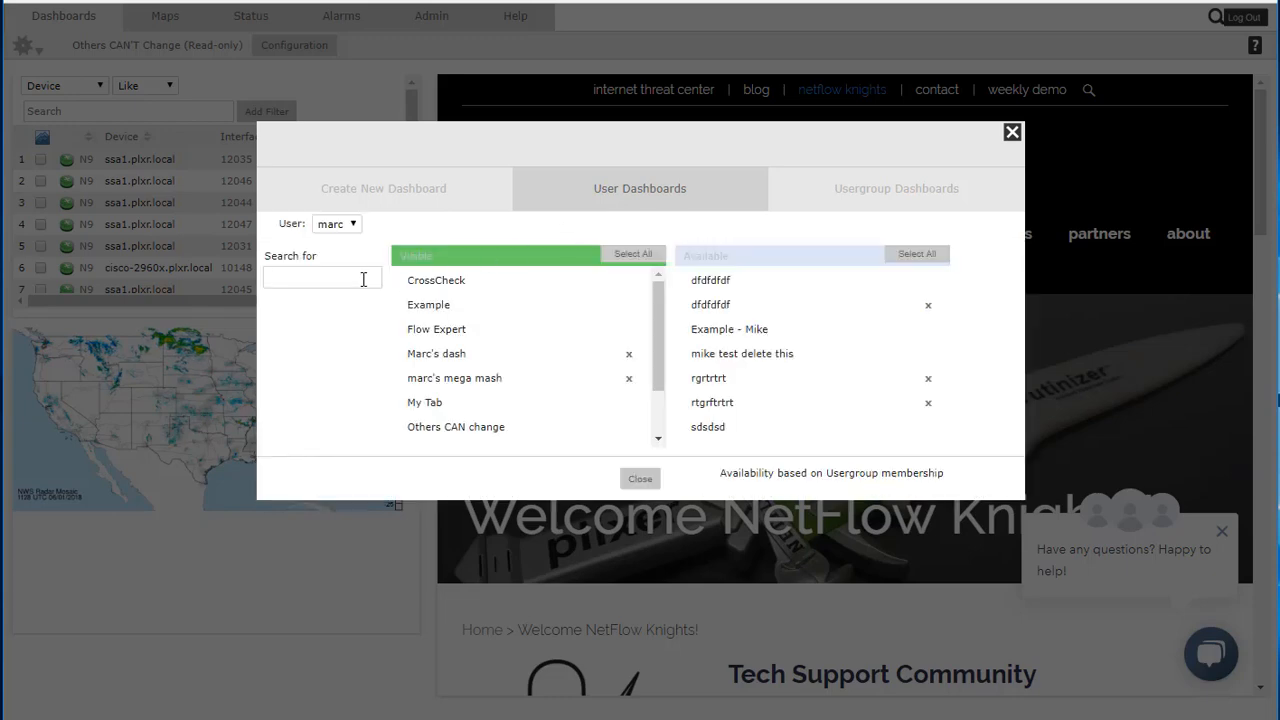
{"action": "type", "text": "other"}
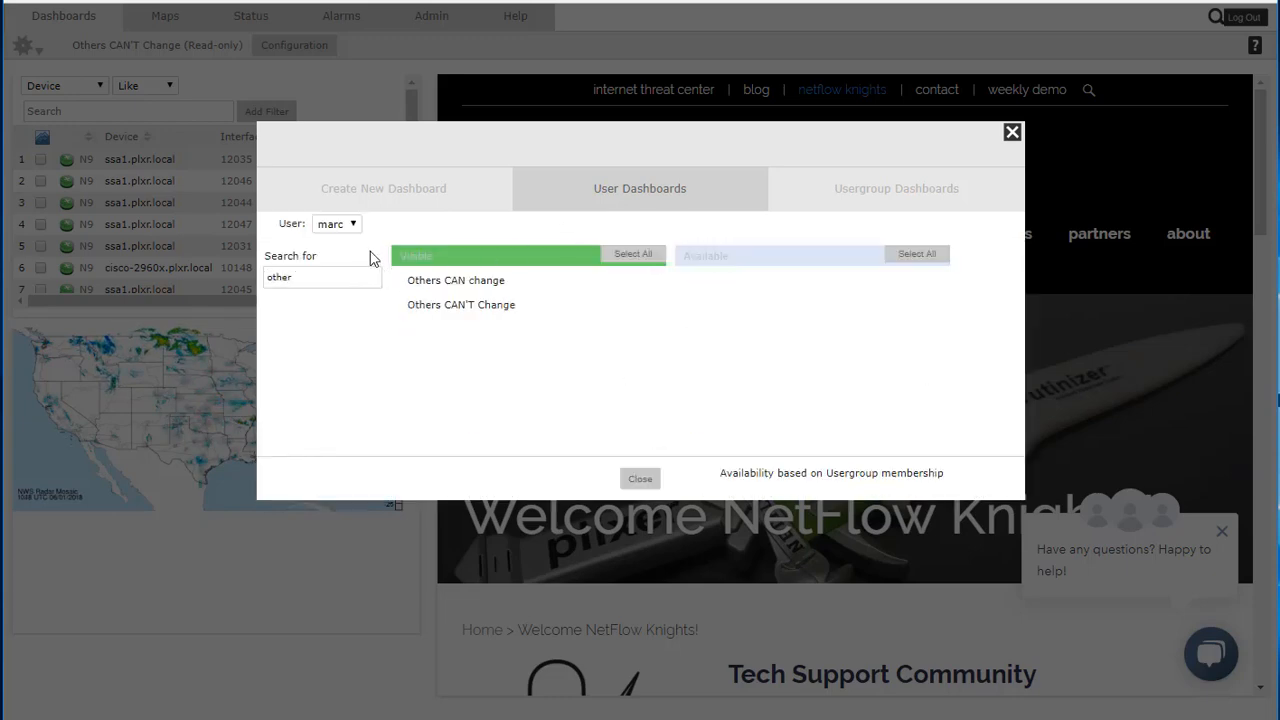
{"action": "left_click_drag", "start_coordinate": [486, 306], "coordinate": [811, 329]}
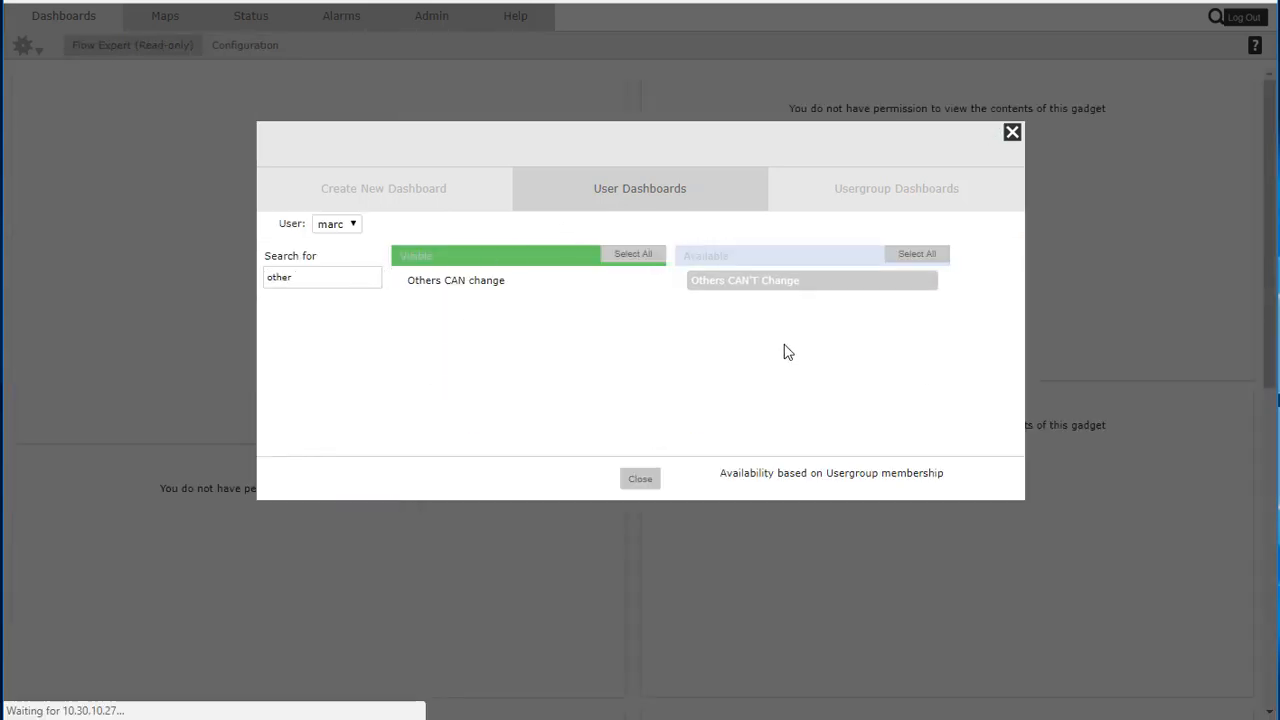
{"action": "left_click", "coordinate": [644, 481]}
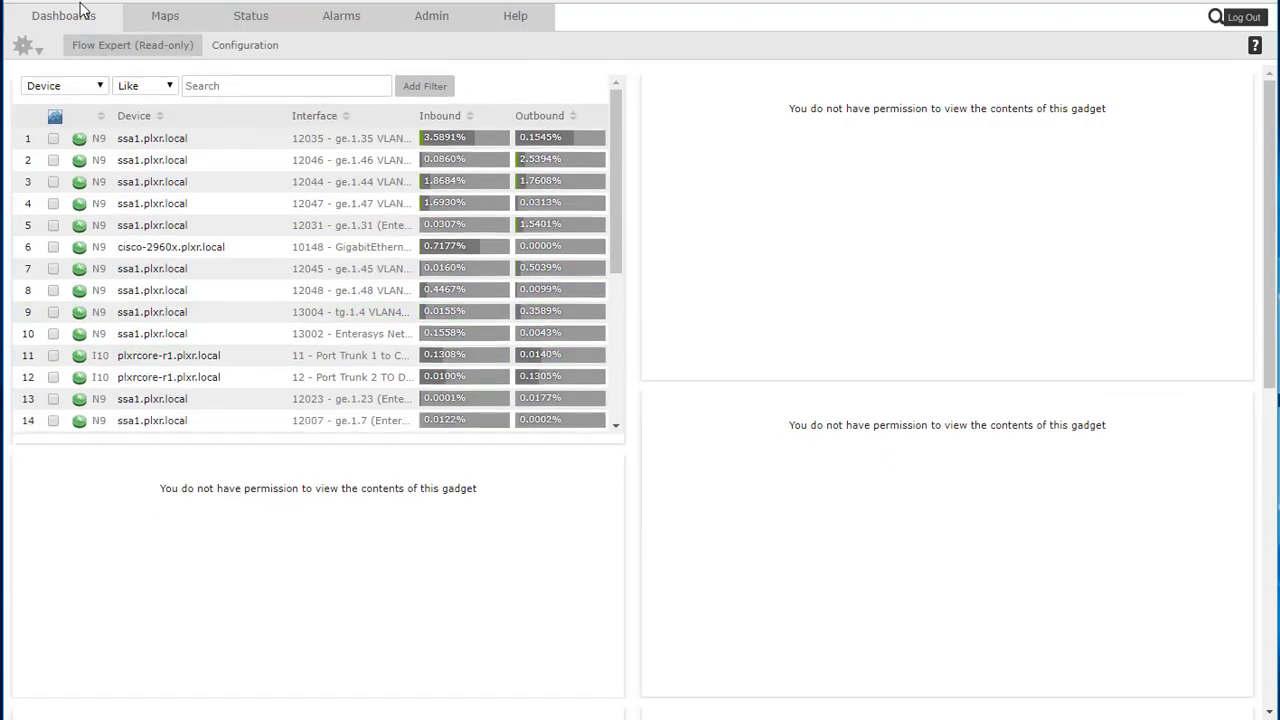
Log out and log back in as mike, entering his password
{"action": "mouse_move", "coordinate": [94, 45]}
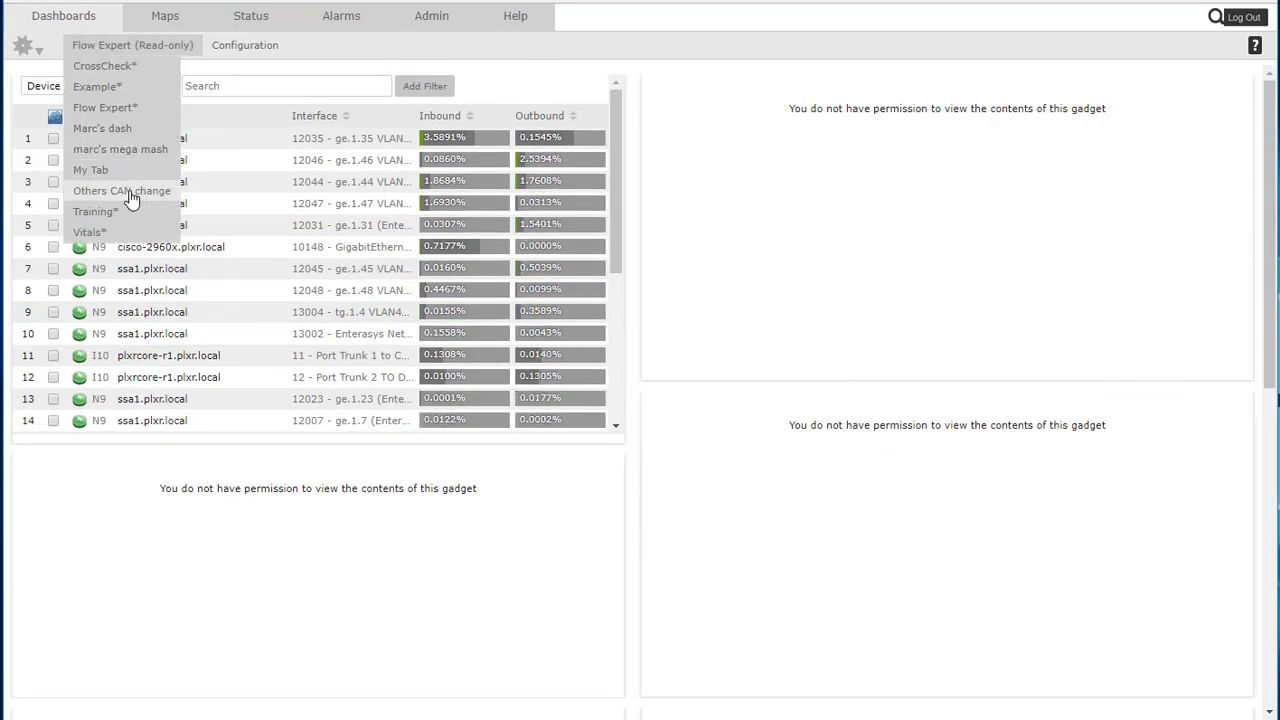
{"action": "left_click", "coordinate": [1243, 22]}
{"action": "left_click", "coordinate": [731, 68]}
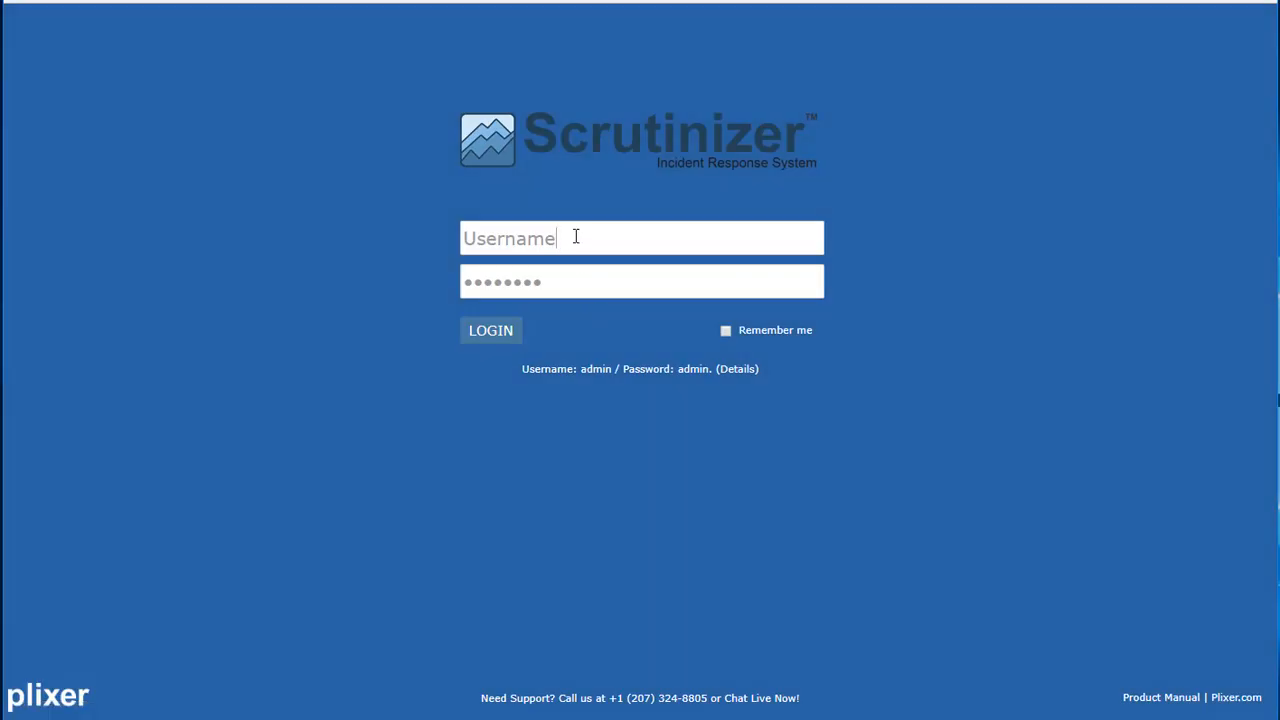
{"action": "type", "text": "mike"}
{"action": "key", "text": "Tab"}
{"action": "type", "text": "m"}
{"action": "key", "text": "Return"}
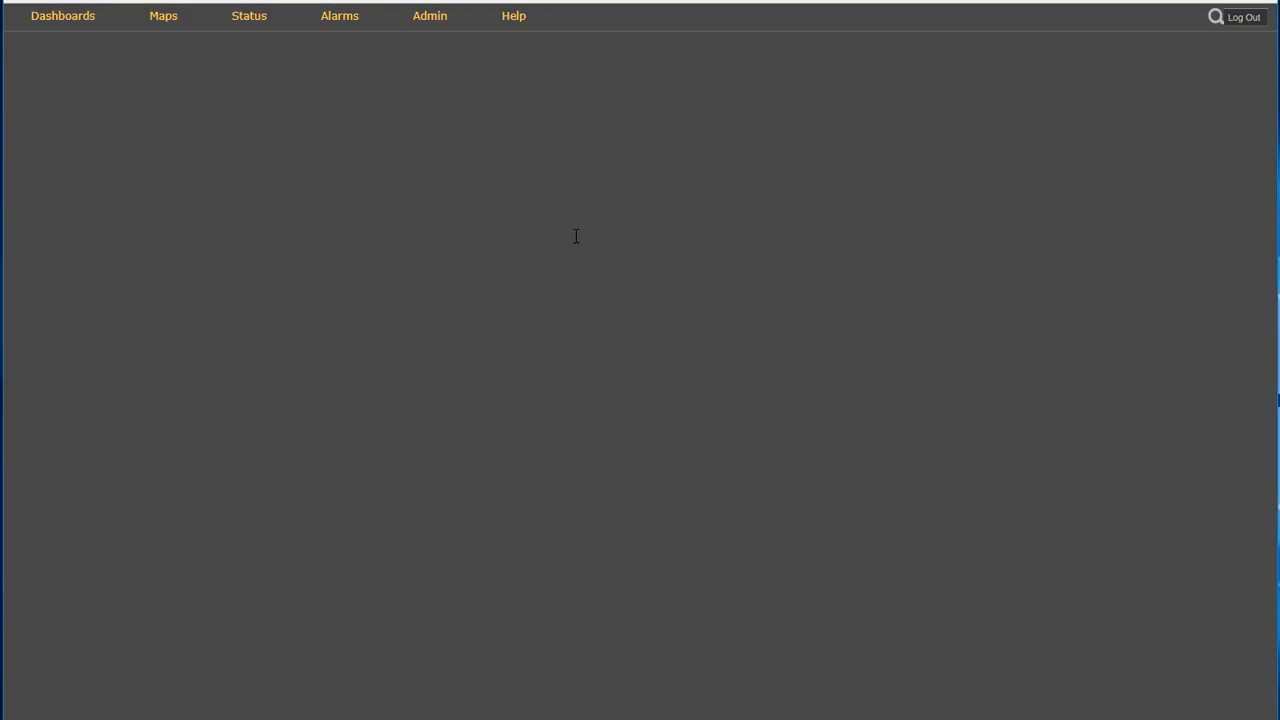
Open the Others CAN change dashboard and start adding a new gadget to it
{"action": "mouse_move", "coordinate": [145, 53]}
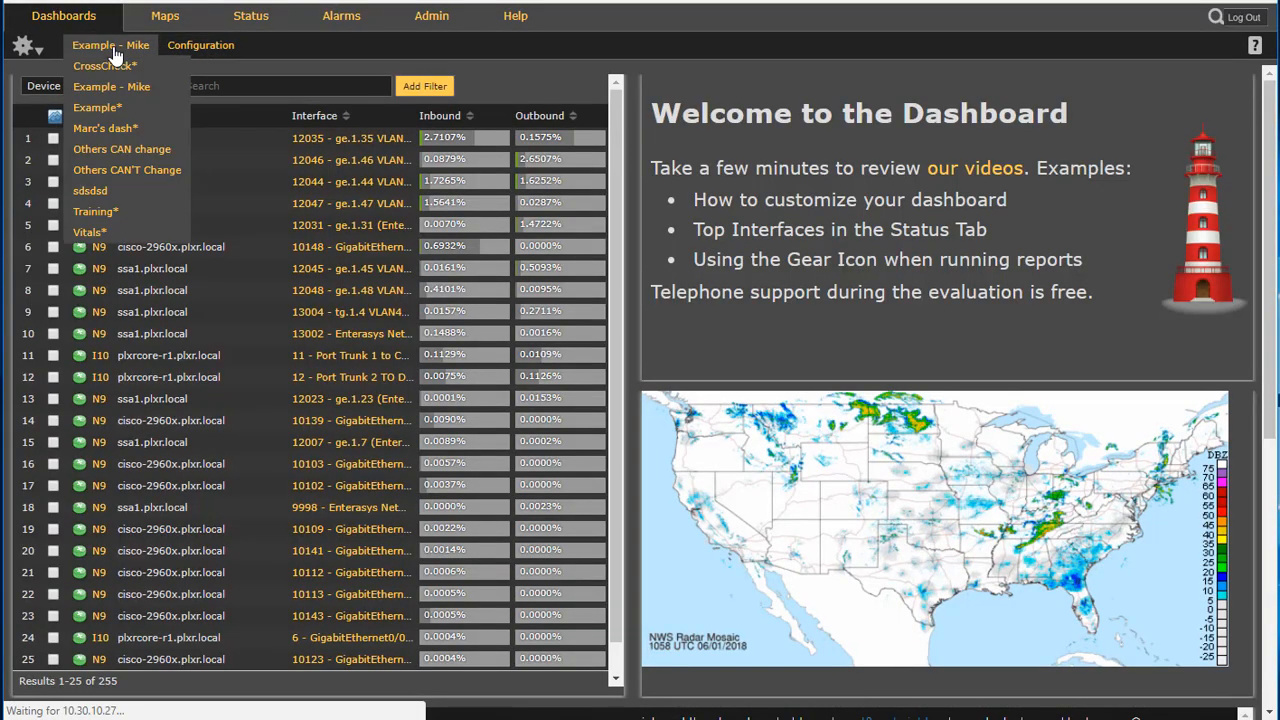
{"action": "left_click", "coordinate": [132, 148]}
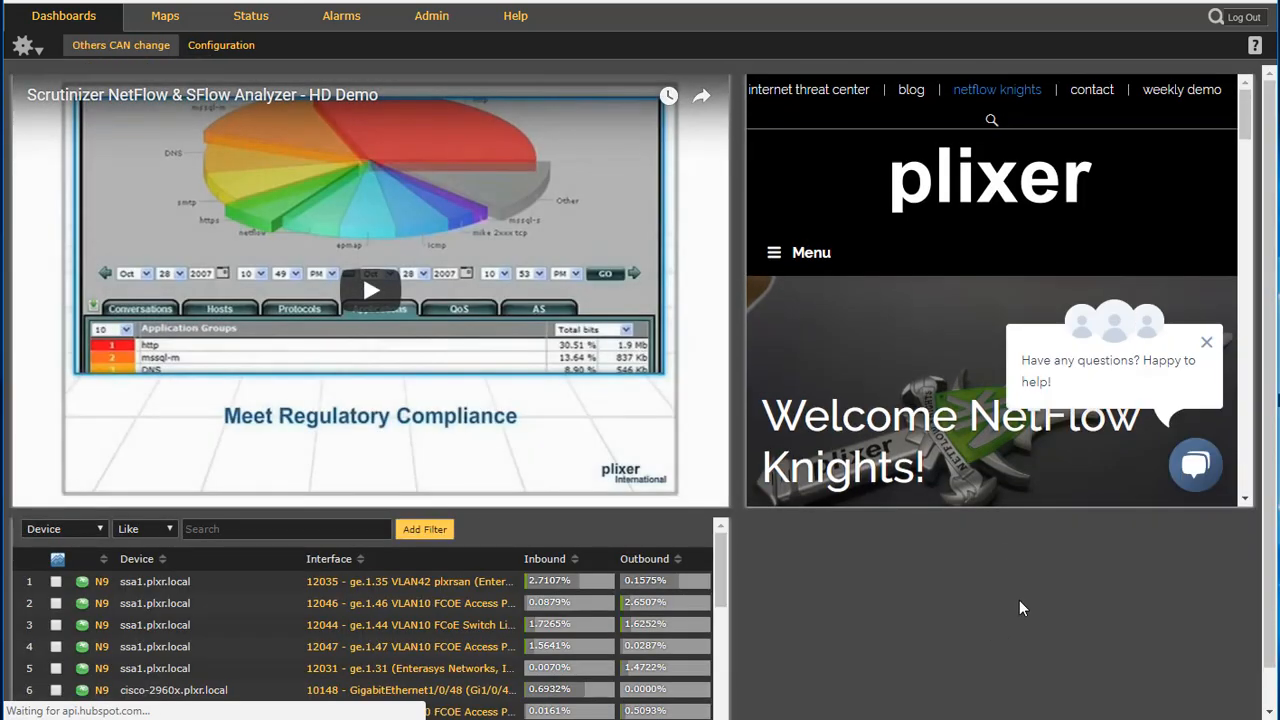
{"action": "mouse_move", "coordinate": [908, 455]}
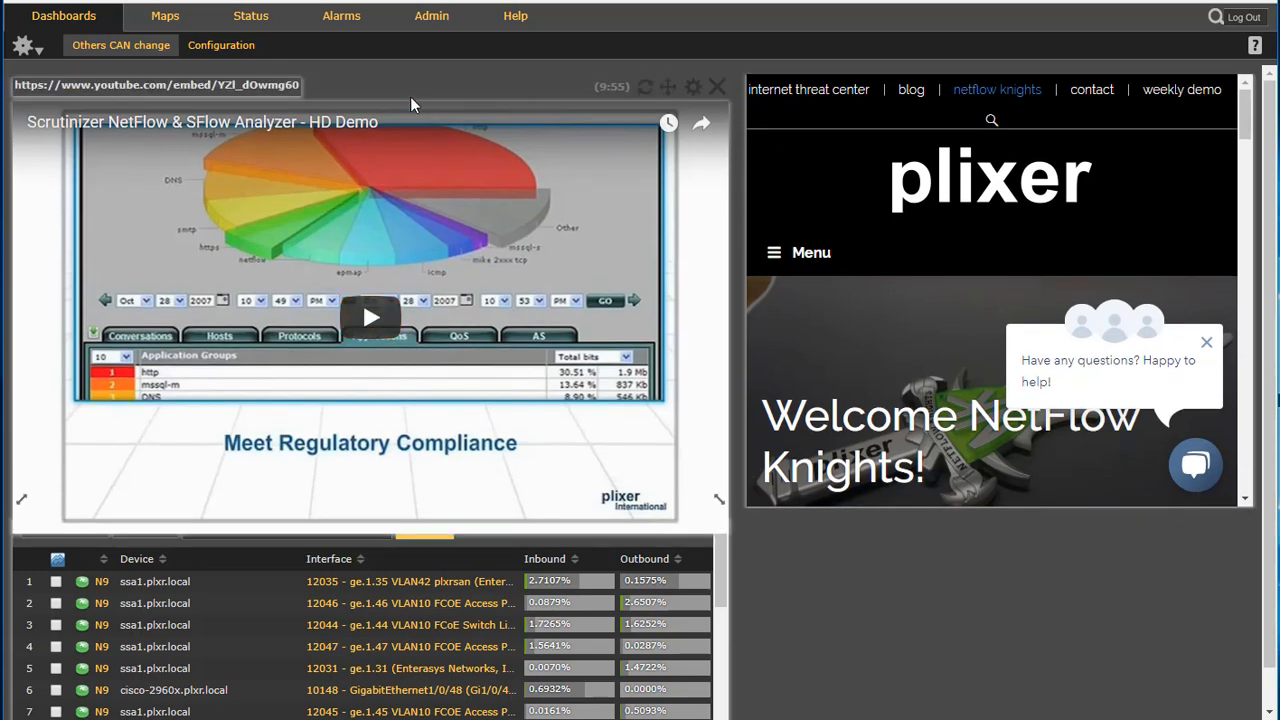
{"action": "left_click", "coordinate": [234, 50]}
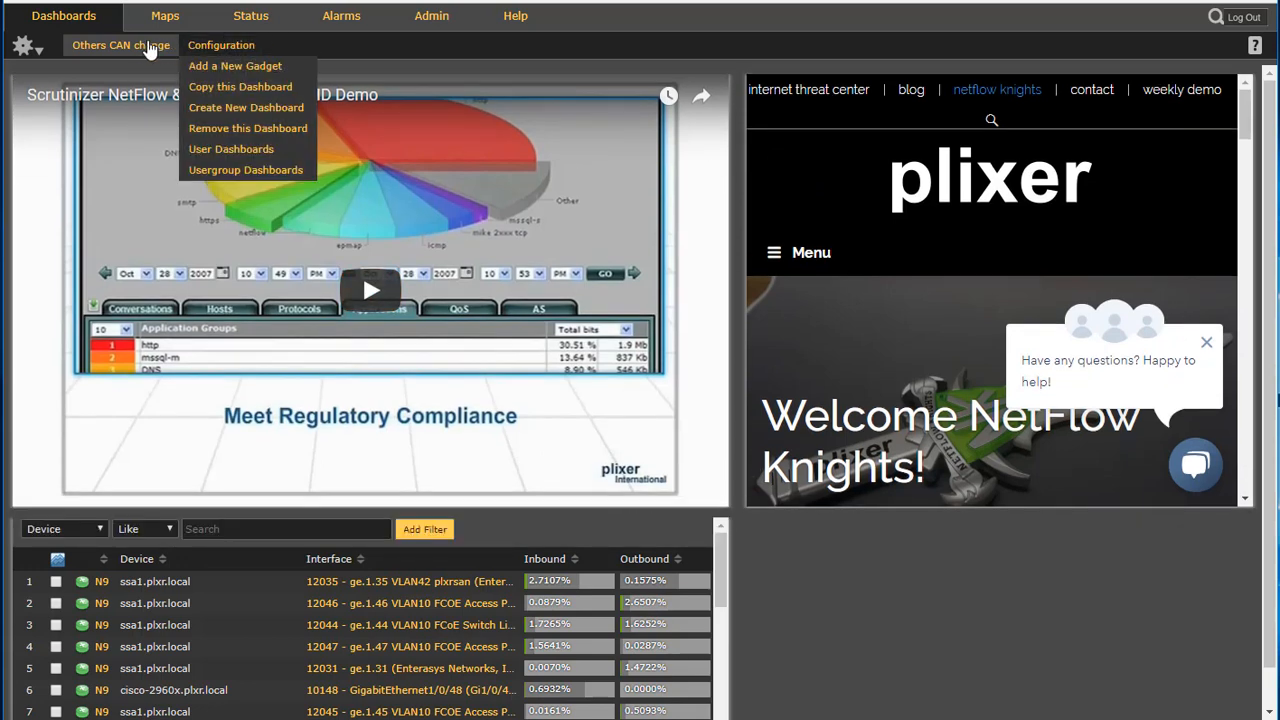
{"action": "left_click", "coordinate": [140, 47]}
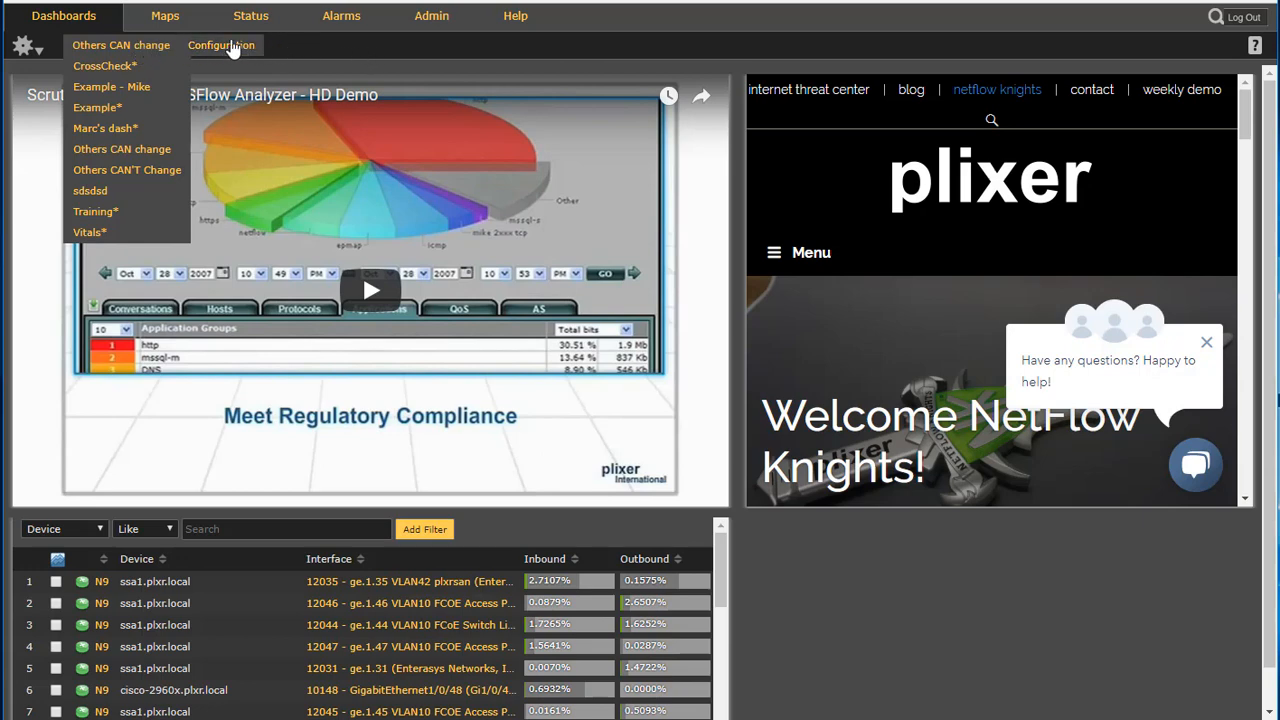
{"action": "left_click", "coordinate": [234, 48]}
{"action": "left_click", "coordinate": [246, 70]}
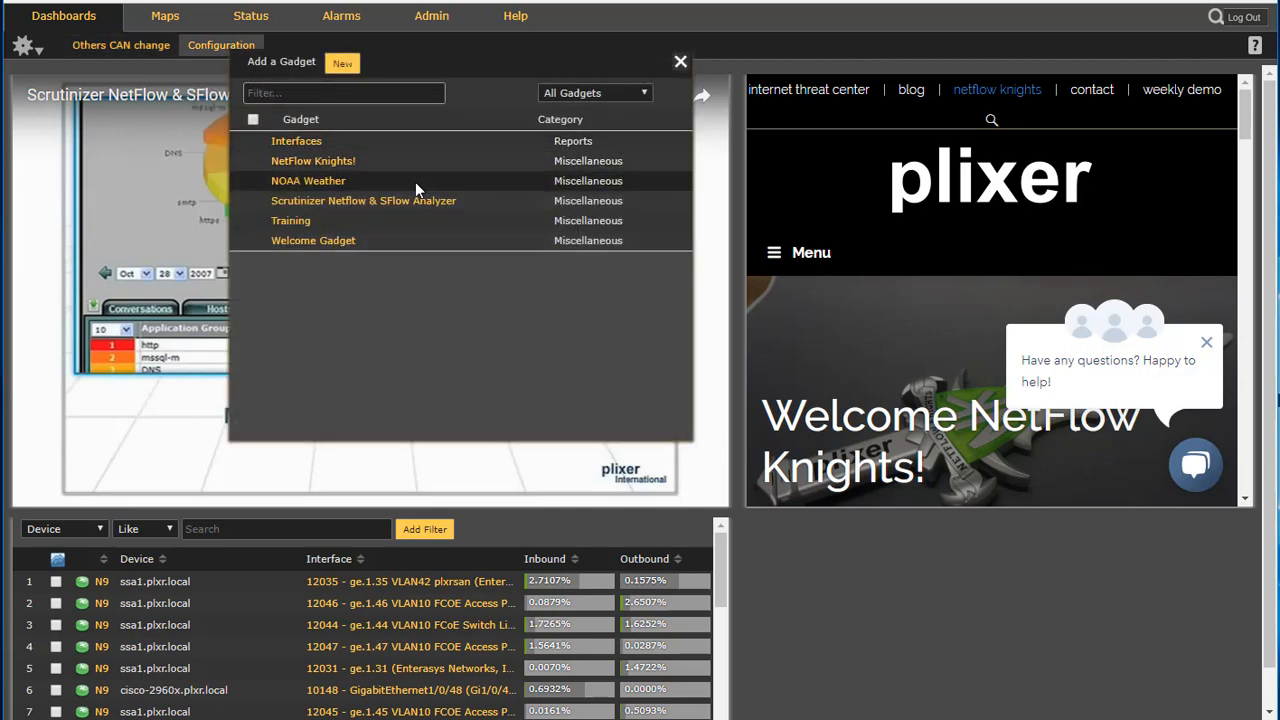